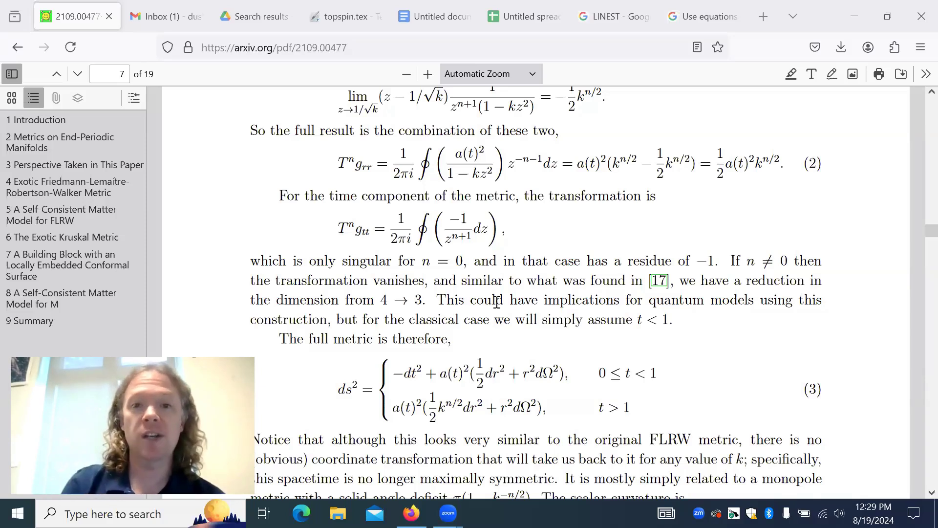
- Examine the typeset equations on page 7 of the arXiv paper, from the residue calculation to the full metric and scalar curvature
{"action": "scroll", "coordinate": [428, 298], "scroll_direction": "up", "scroll_amount": 2}
{"action": "scroll", "coordinate": [428, 298], "scroll_direction": "up", "scroll_amount": 2}
{"action": "scroll", "coordinate": [440, 283], "scroll_direction": "down", "scroll_amount": 2}
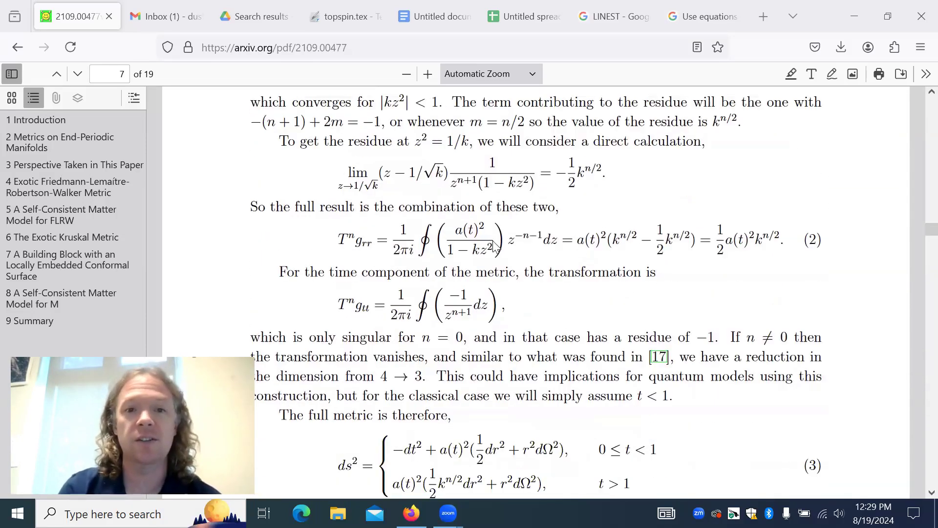
{"action": "scroll", "coordinate": [494, 247], "scroll_direction": "up", "scroll_amount": 2}
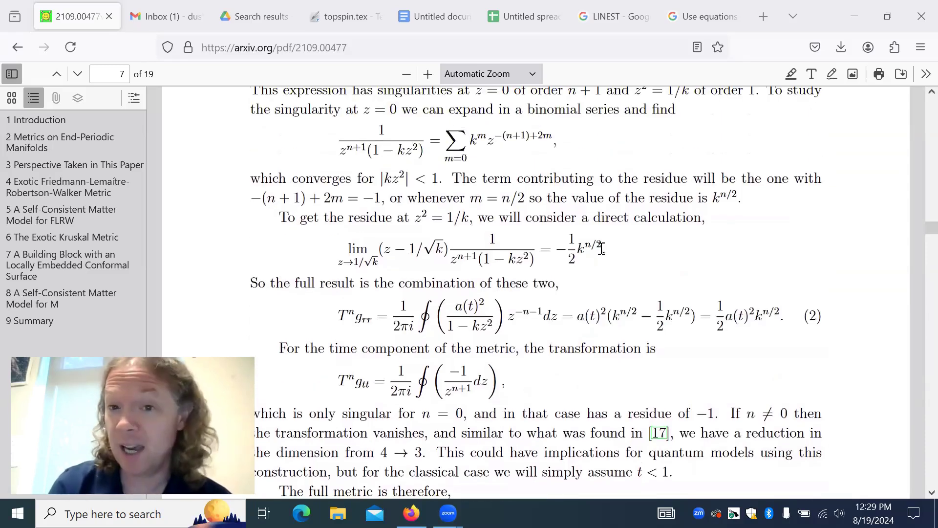
{"action": "left_click_drag", "start_coordinate": [337, 142], "coordinate": [390, 148]}
{"action": "left_click", "coordinate": [389, 148]}
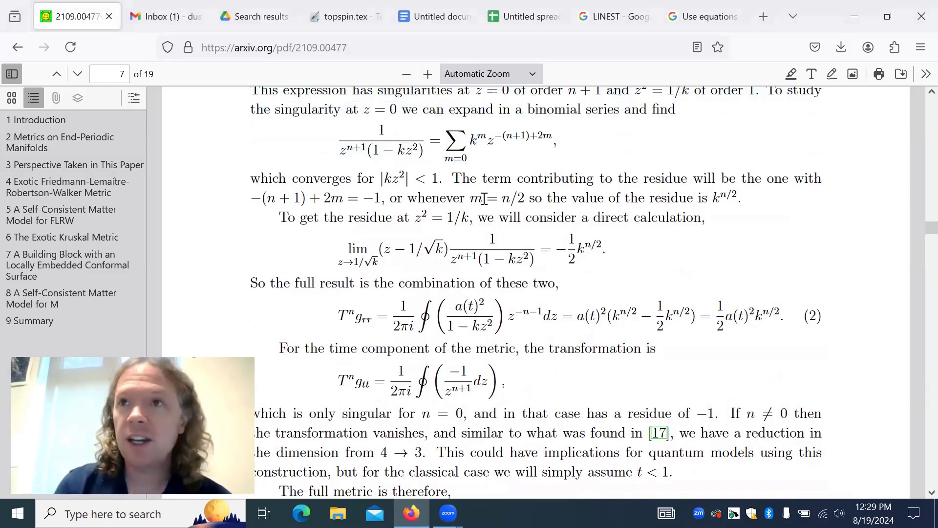
{"action": "scroll", "coordinate": [483, 198], "scroll_direction": "down", "scroll_amount": 6}
{"action": "scroll", "coordinate": [569, 252], "scroll_direction": "down", "scroll_amount": 5}
{"action": "scroll", "coordinate": [540, 236], "scroll_direction": "up", "scroll_amount": 3}
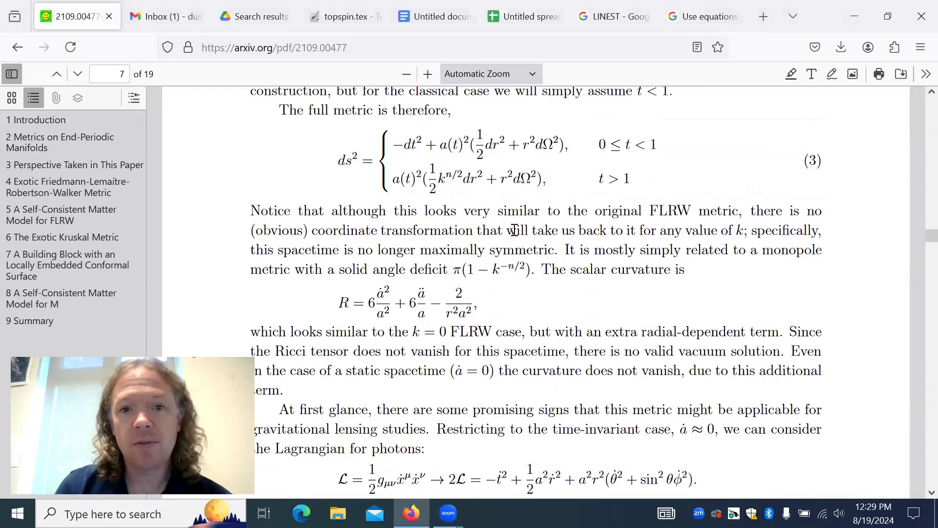
{"action": "scroll", "coordinate": [514, 230], "scroll_direction": "up", "scroll_amount": 6}
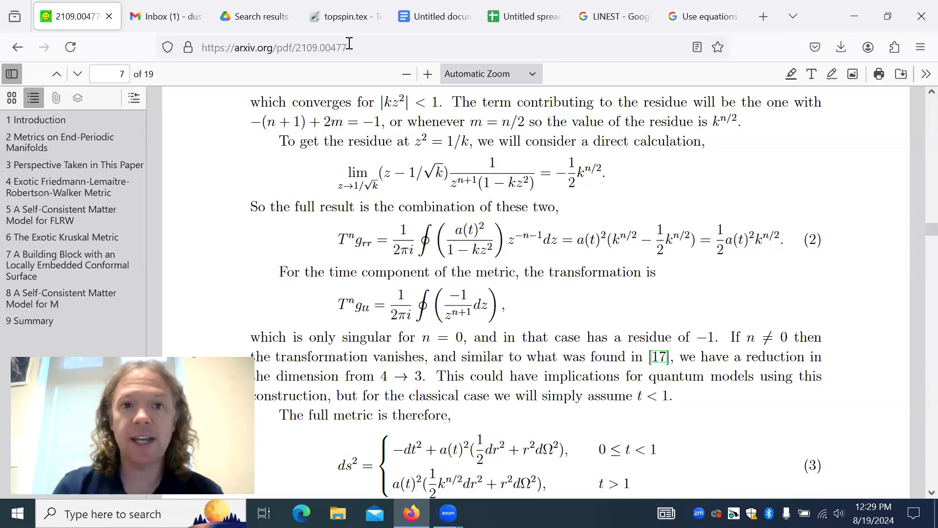
- Examine the LaTeX source of the Wirtinger relations in topspin.tex, and return to the arXiv paper for comparison
{"action": "left_click", "coordinate": [338, 20]}
{"action": "scroll", "coordinate": [379, 337], "scroll_direction": "up", "scroll_amount": 2}
{"action": "left_click_drag", "start_coordinate": [68, 382], "coordinate": [342, 397]}
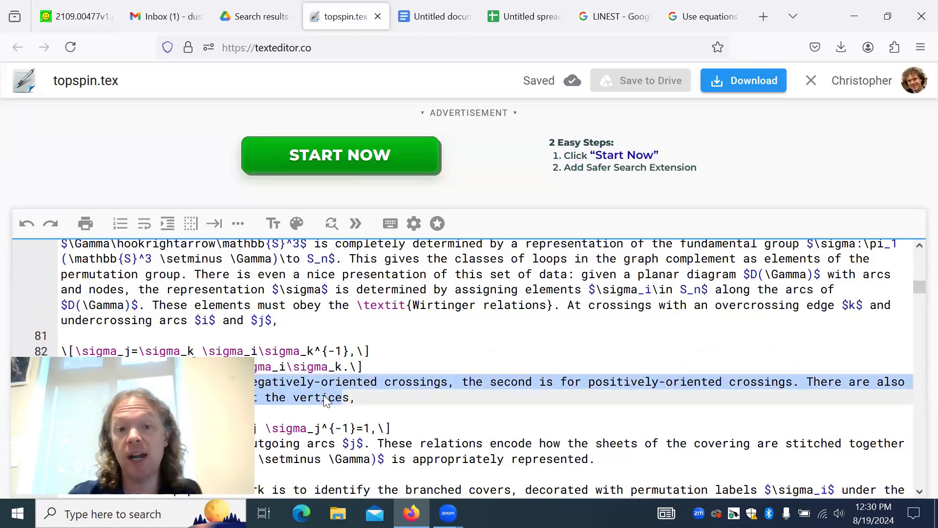
{"action": "left_click", "coordinate": [362, 367]}
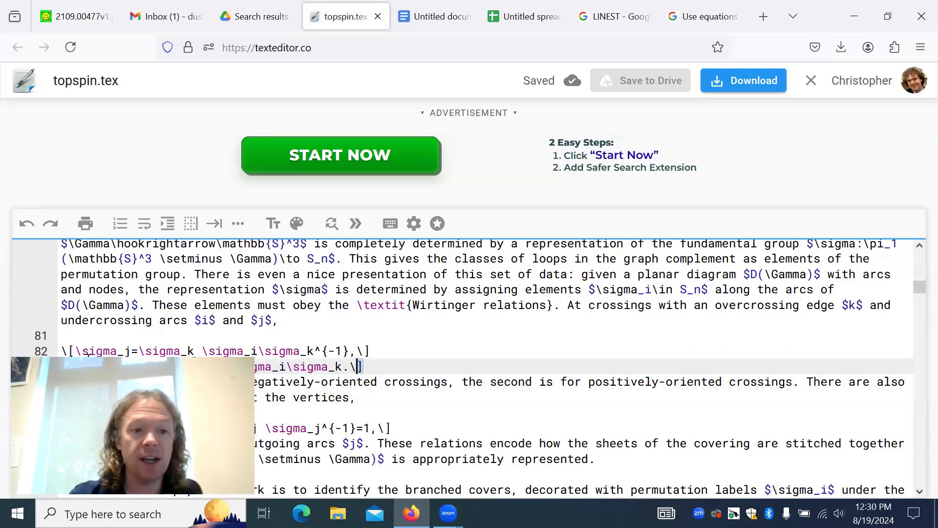
{"action": "left_click", "coordinate": [63, 351], "text": "shift"}
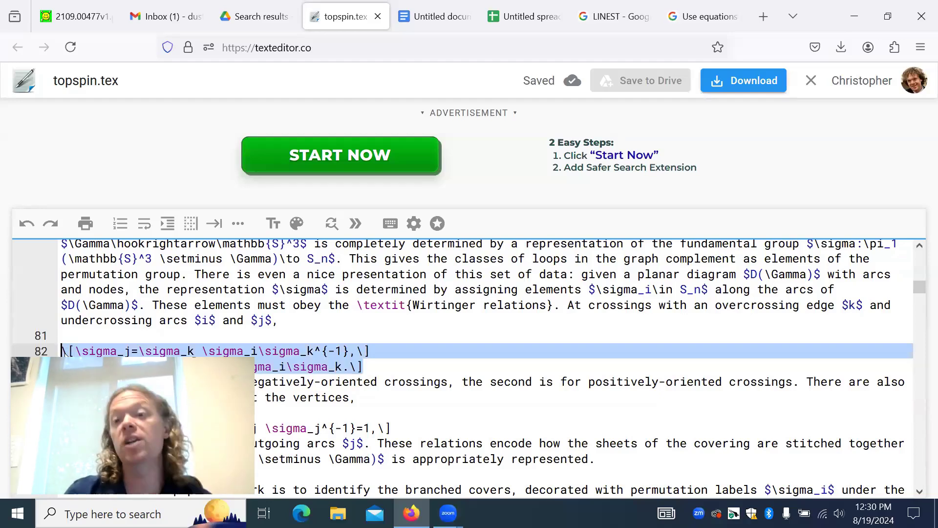
{"action": "left_click_drag", "start_coordinate": [68, 259], "coordinate": [287, 258]}
{"action": "left_click", "coordinate": [309, 263]}
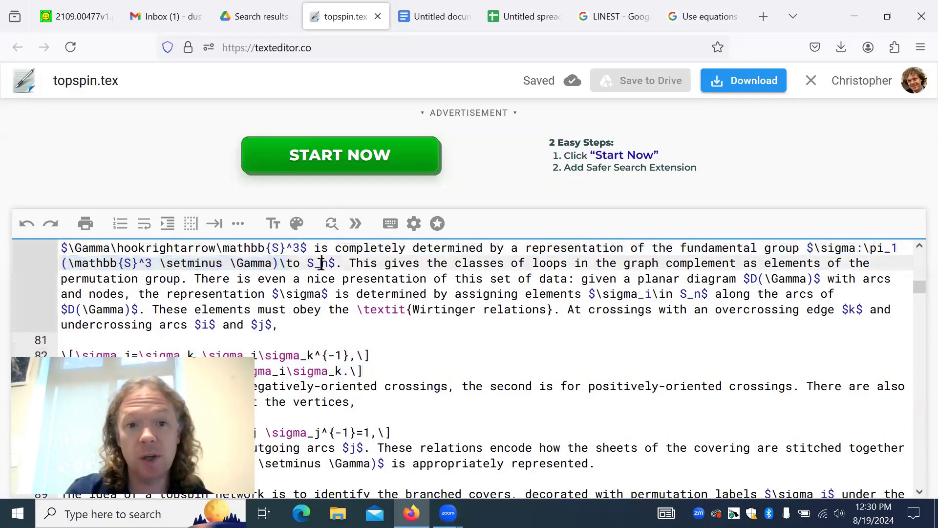
{"action": "left_click", "coordinate": [316, 293]}
{"action": "scroll", "coordinate": [439, 303], "scroll_direction": "down", "scroll_amount": 3}
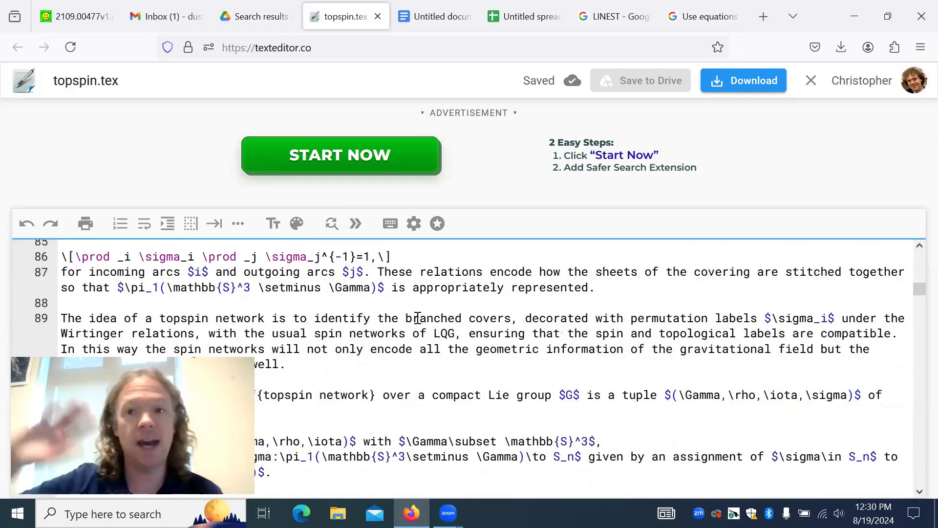
{"action": "left_click", "coordinate": [53, 11]}
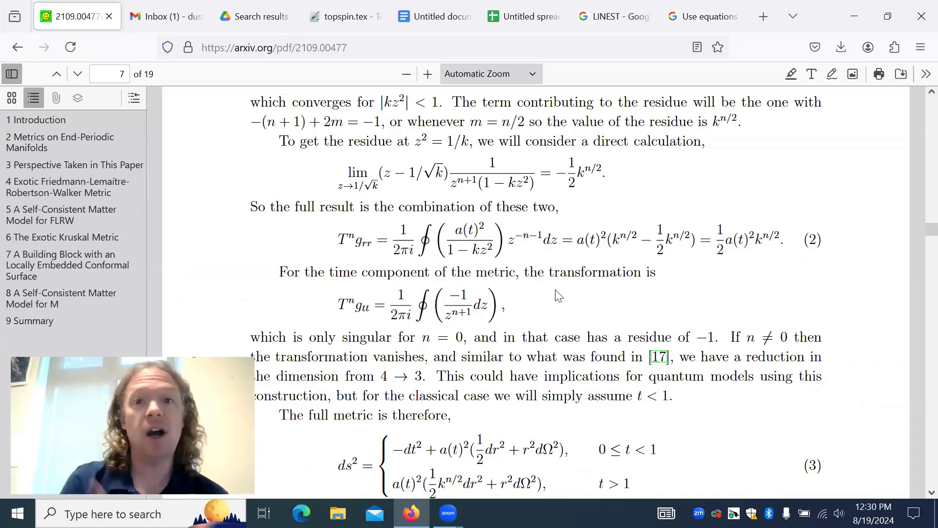
- Switch to Google Drive, close the topspin.tex preview, and create a blank Google Docs document
{"action": "left_click", "coordinate": [268, 20]}
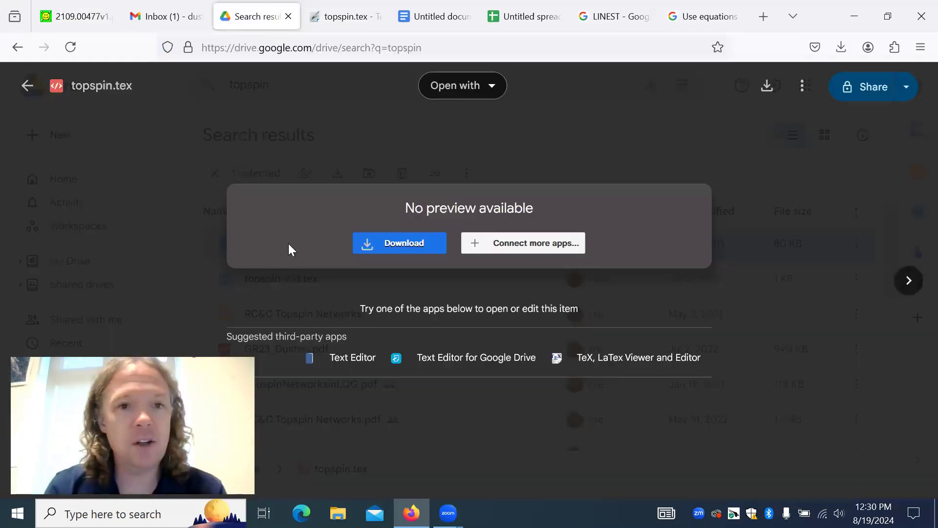
{"action": "left_click", "coordinate": [176, 219]}
{"action": "left_click", "coordinate": [42, 143]}
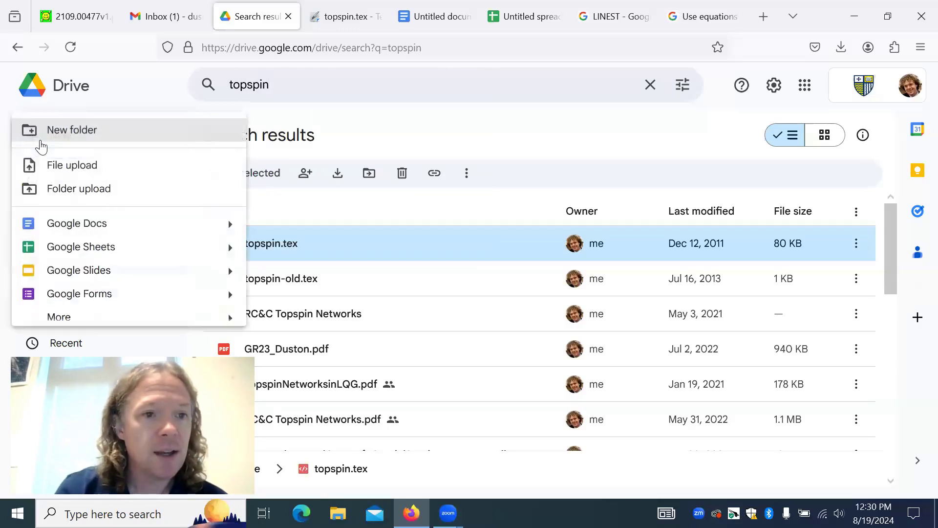
{"action": "left_click", "coordinate": [73, 222]}
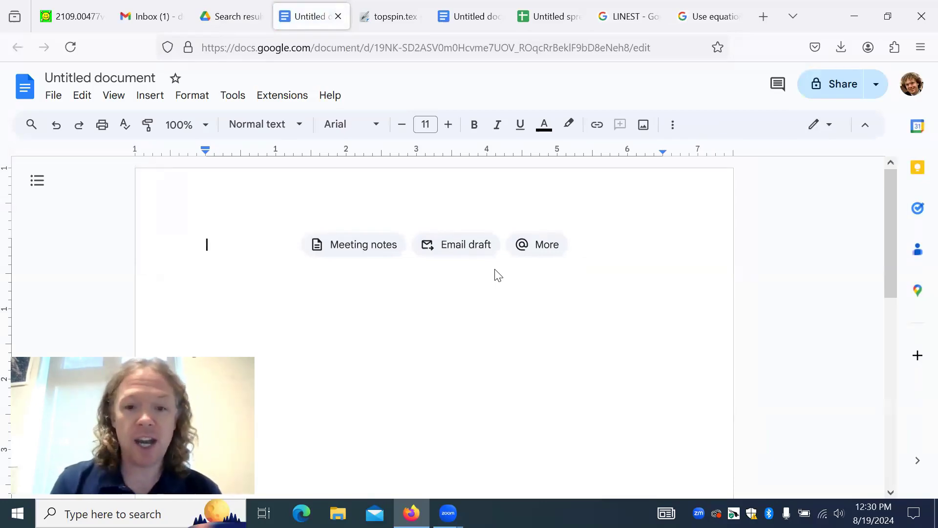
- Enter the line "Text text text;/…blah blah blah" in the blank document and start a new line below it
{"action": "type", "text": "Text text text"}
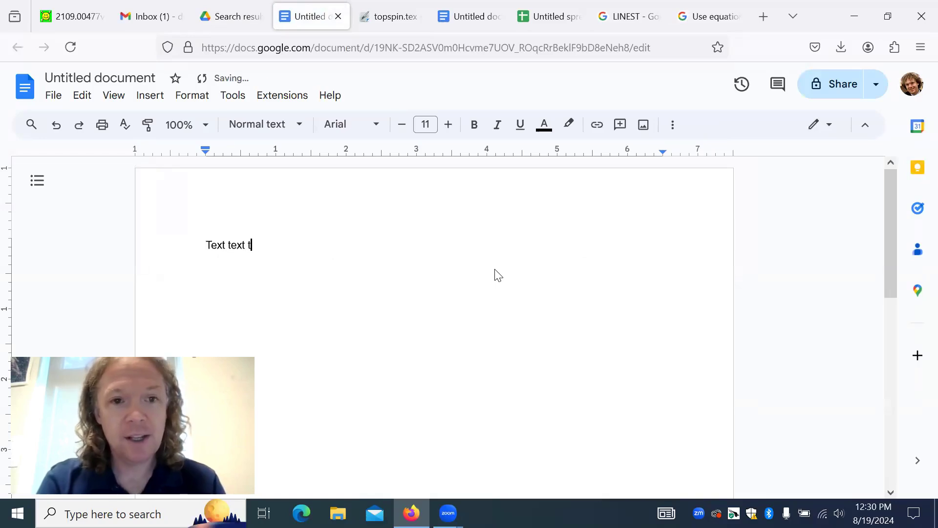
{"action": "type", "text": ";/"}
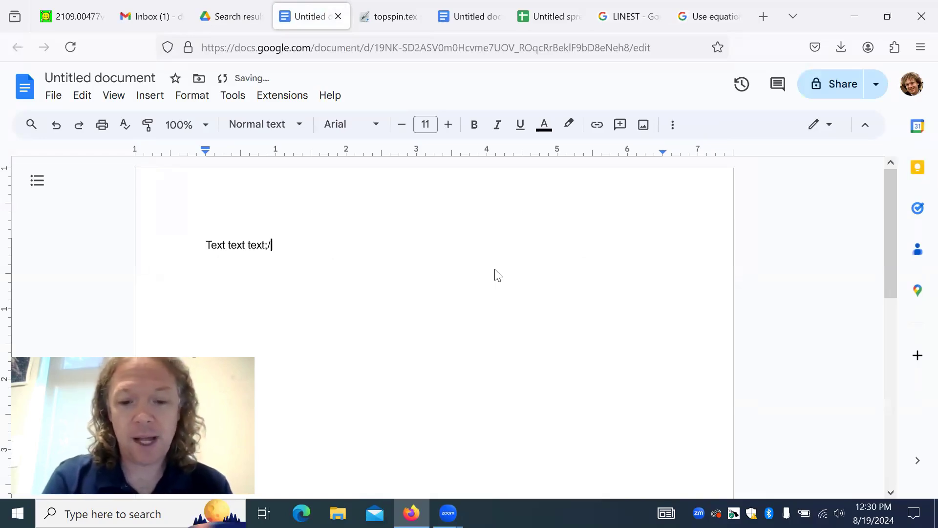
{"action": "type", "text": "...blah blah blah blah"}
{"action": "key", "text": "Return"}
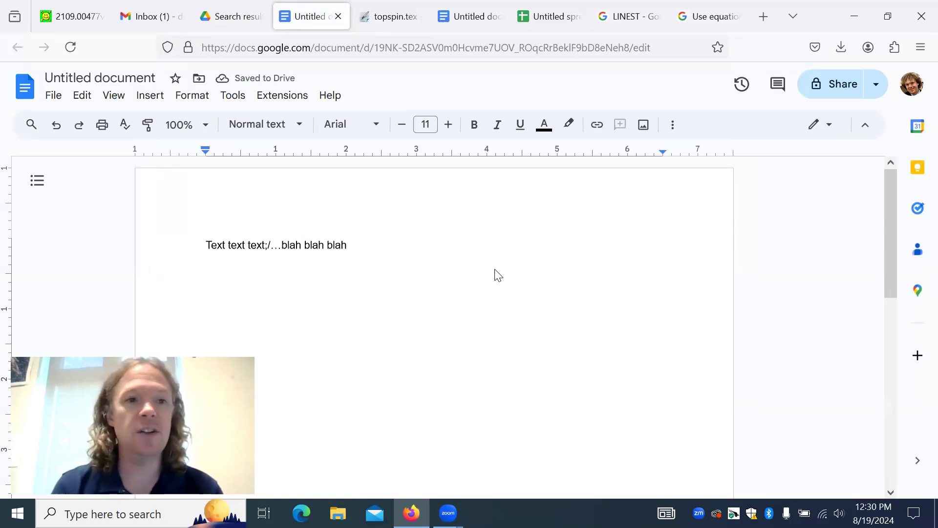
- Examine the special characters available for insertion, including the symbol and arrow category lists, and close the dialog
{"action": "left_click", "coordinate": [150, 96]}
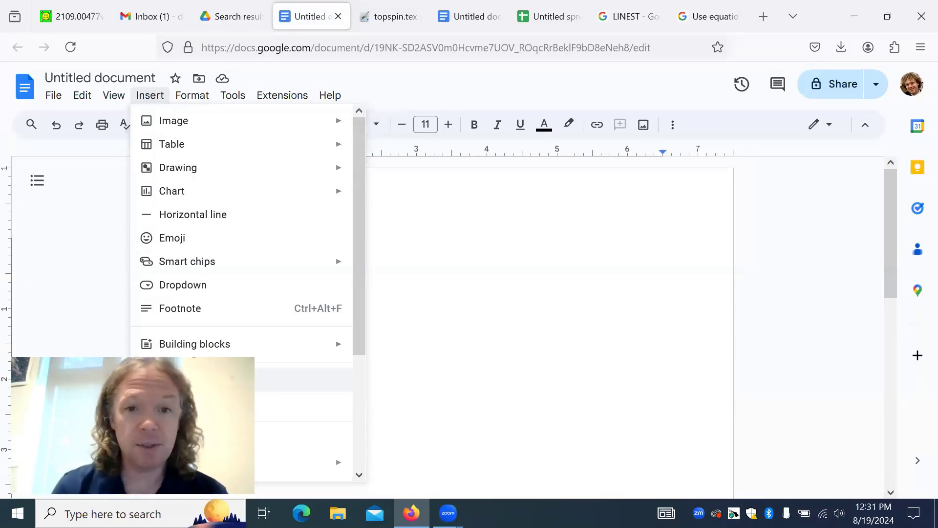
{"action": "left_click", "coordinate": [195, 378]}
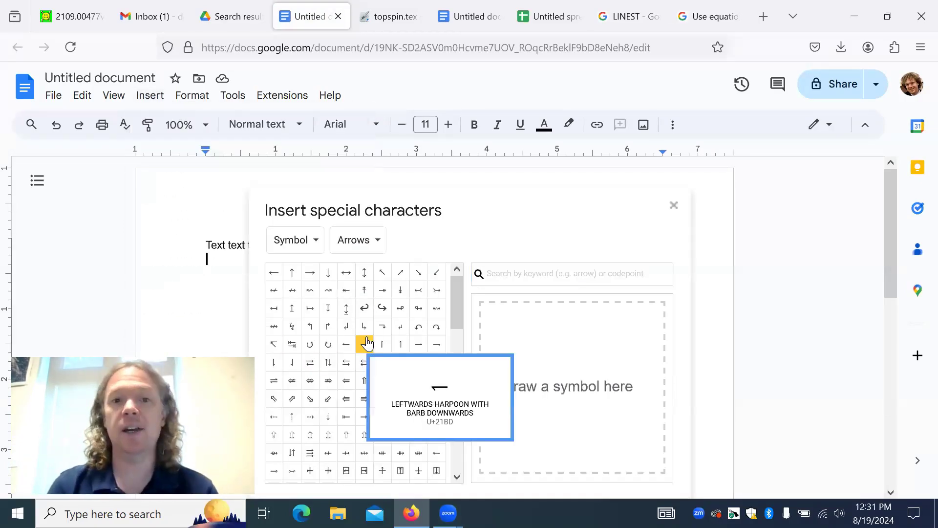
{"action": "mouse_move", "coordinate": [453, 297]}
{"action": "left_mouse_down"}
{"action": "mouse_move", "coordinate": [472, 434]}
{"action": "mouse_move", "coordinate": [447, 287]}
{"action": "left_mouse_up"}
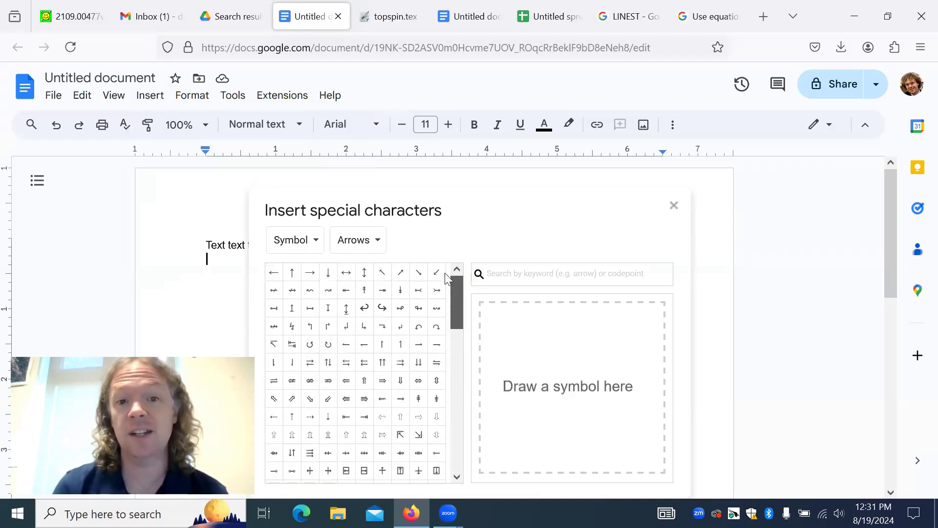
{"action": "left_click", "coordinate": [369, 241]}
{"action": "left_click", "coordinate": [524, 239]}
{"action": "left_click", "coordinate": [310, 245]}
{"action": "left_click", "coordinate": [507, 226]}
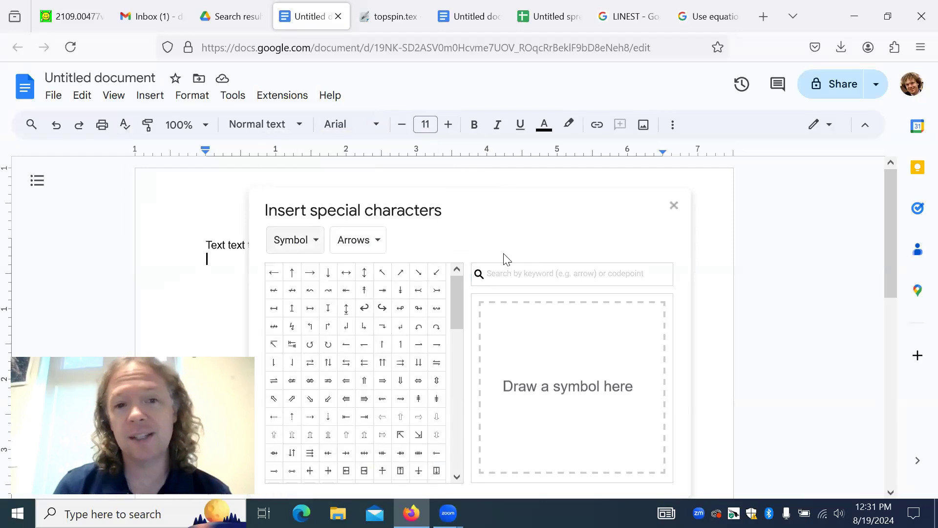
{"action": "left_click", "coordinate": [675, 206]}
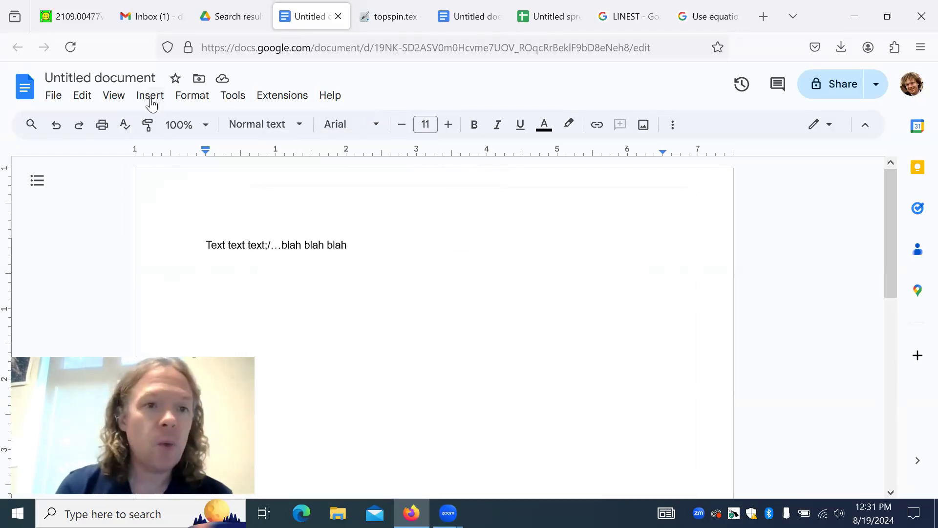
- Insert the equation y = mx + b on the line below the text
{"action": "left_click", "coordinate": [149, 96]}
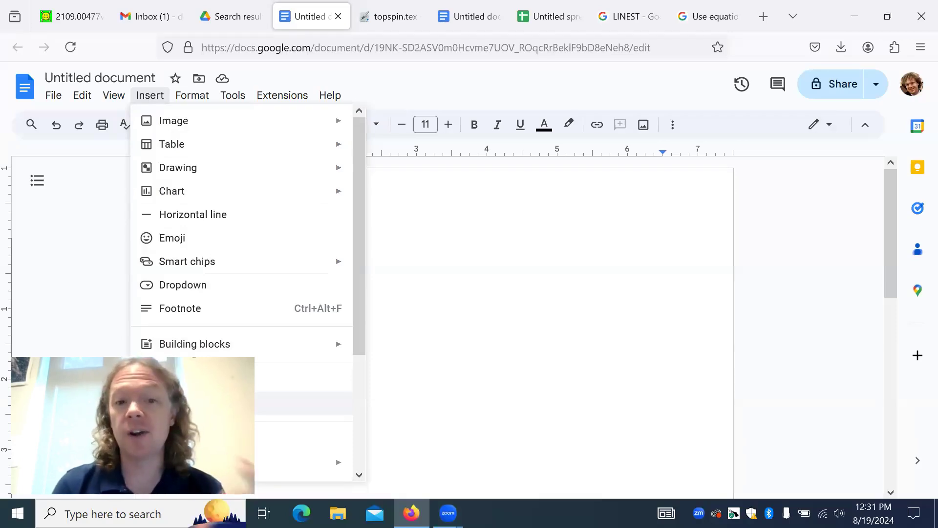
{"action": "left_click", "coordinate": [220, 404]}
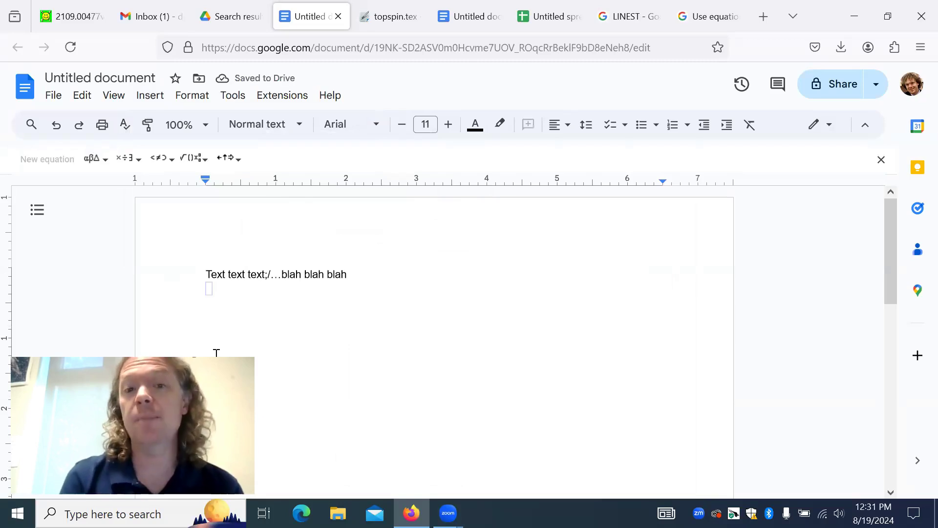
{"action": "type", "text": "y ="}
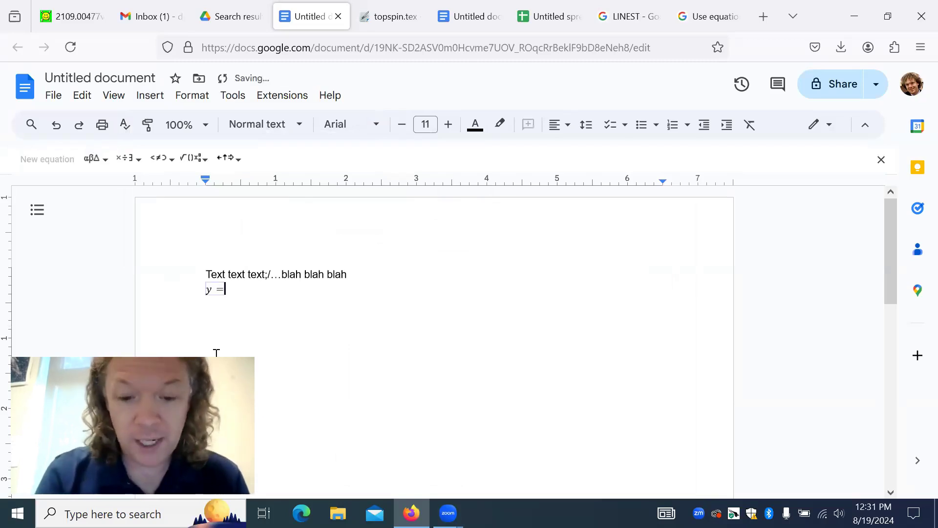
{"action": "type", "text": " mx + b"}
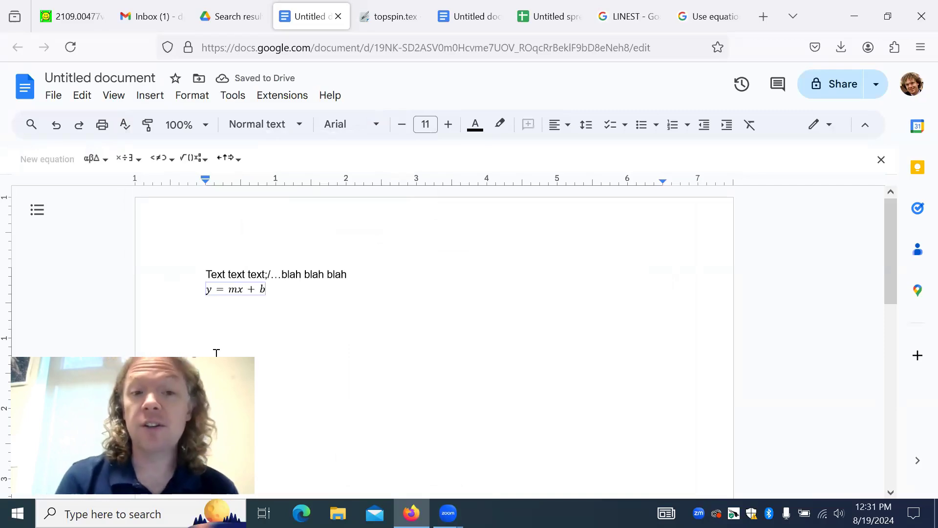
- Step the cursor back and forth across the equation's end and leave it outside the equation, after the b
{"action": "key", "text": "Left"}
{"action": "key", "text": "Left"}
{"action": "key", "text": "Left"}
{"action": "key", "text": "Left"}
{"action": "key", "text": "Right"}
{"action": "key", "text": "Right"}
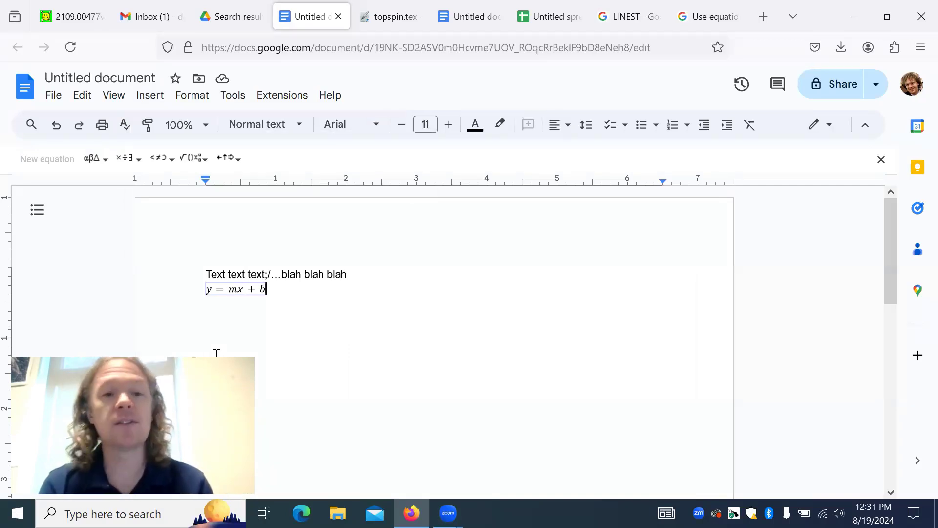
{"action": "key", "text": "Left"}
{"action": "key", "text": "Left"}
{"action": "key", "text": "Right"}
{"action": "key", "text": "Right"}
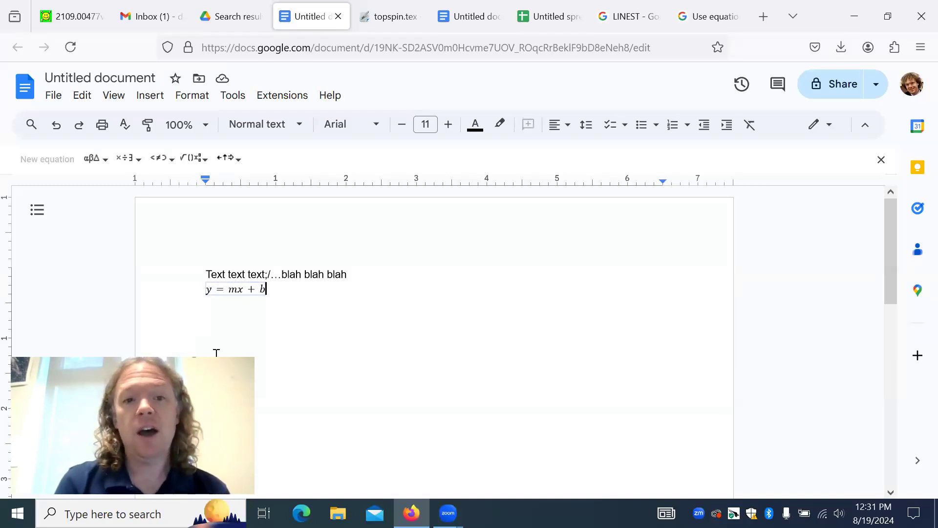
{"action": "key", "text": "Left"}
{"action": "key", "text": "Left"}
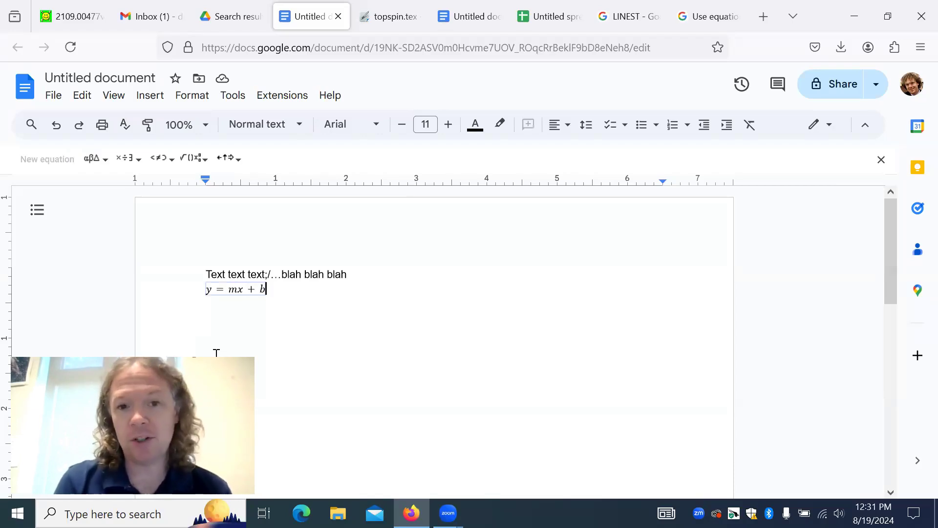
{"action": "key", "text": "Right"}
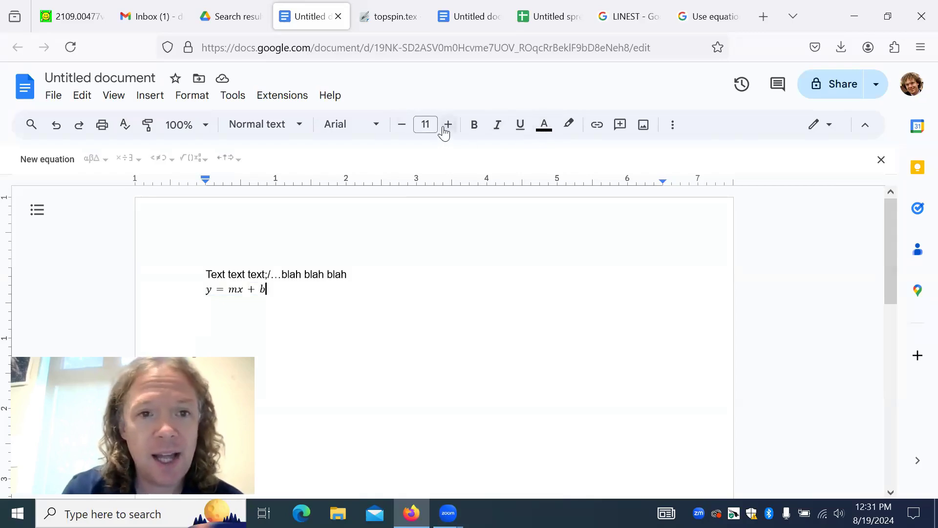
- Center the y = mx + b equation on its line
{"action": "left_click", "coordinate": [674, 128]}
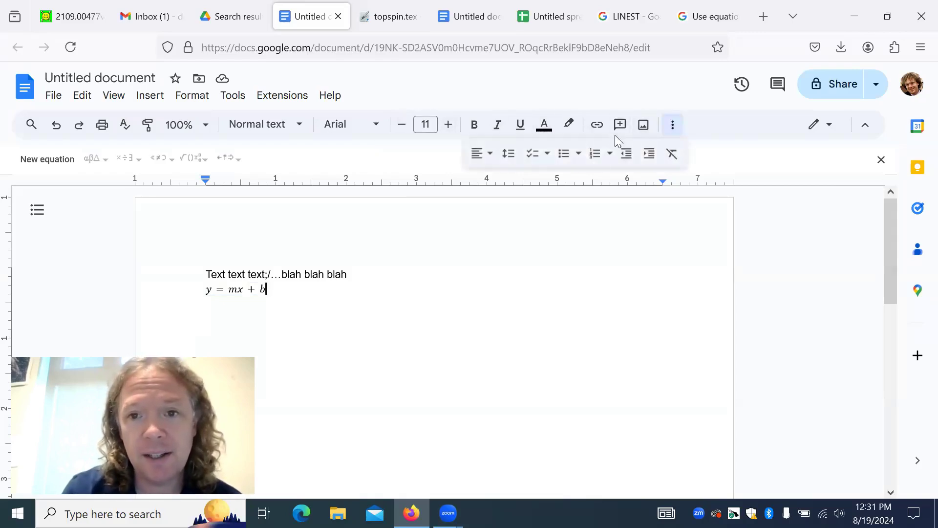
{"action": "left_click", "coordinate": [577, 156]}
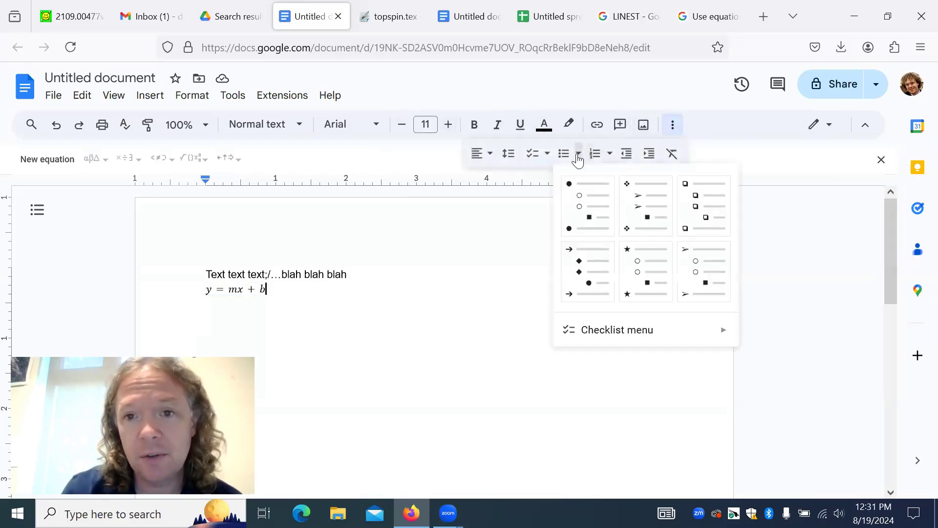
{"action": "left_click", "coordinate": [489, 156]}
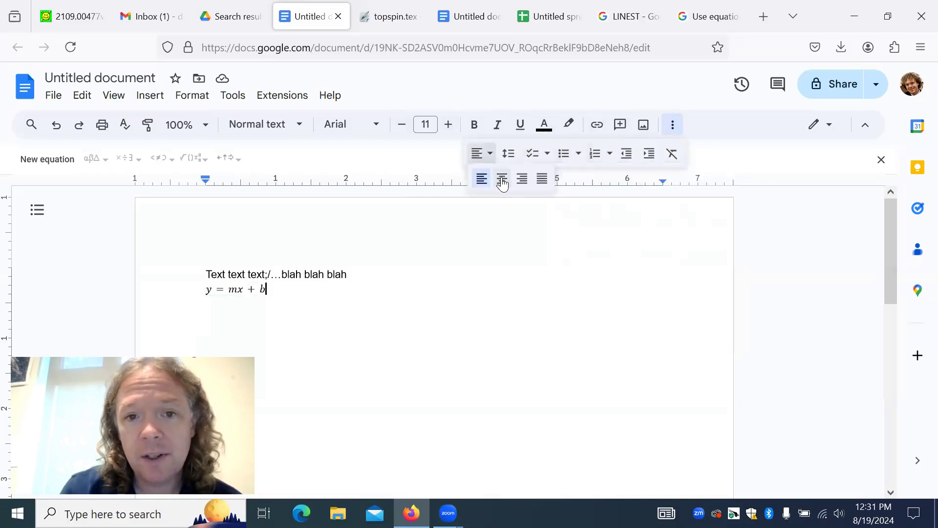
{"action": "left_click", "coordinate": [500, 179]}
- Add a left-aligned line below the equation with the text "Blah blah blah..."
{"action": "key", "text": "Return"}
{"action": "key", "text": "ctrl+shift+l"}
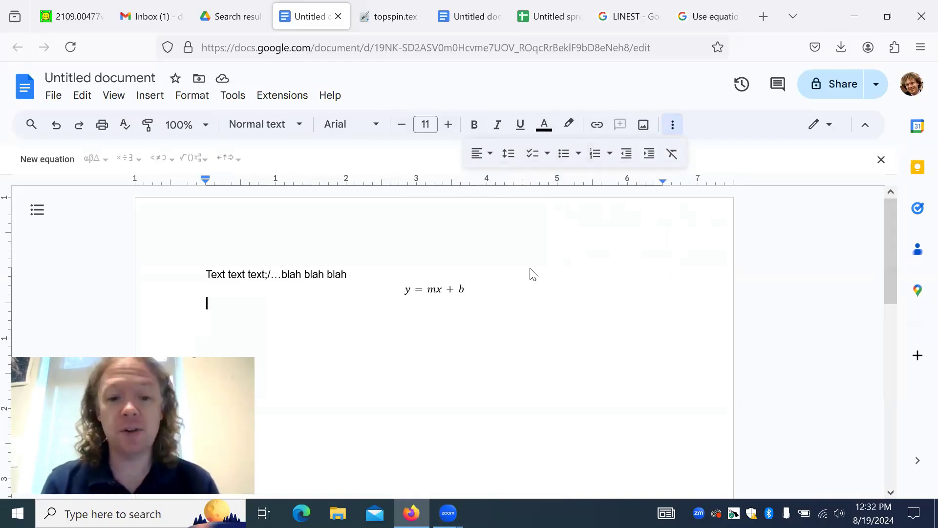
{"action": "type", "text": "blah blah blah..."}
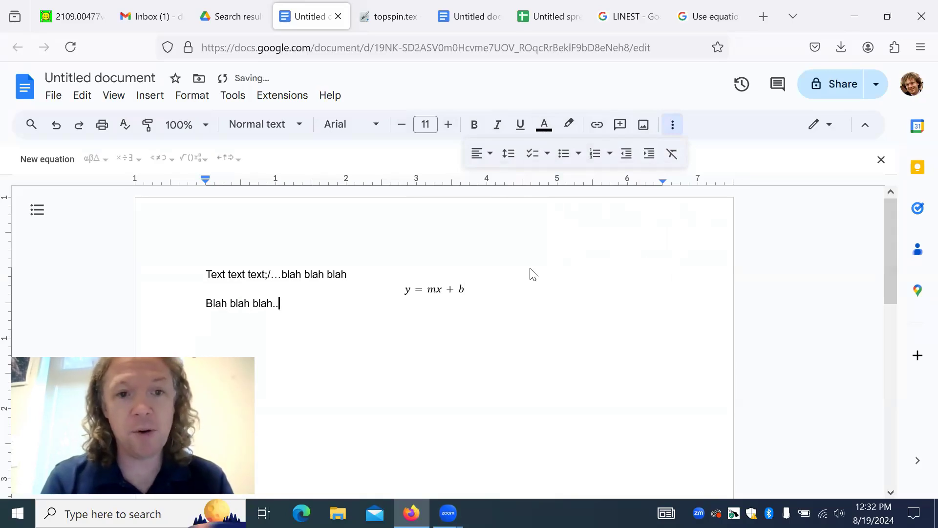
- Insert a new equation on the line below "Blah blah blah…" and enter y = c with the superscript 3
{"action": "key", "text": "Return"}
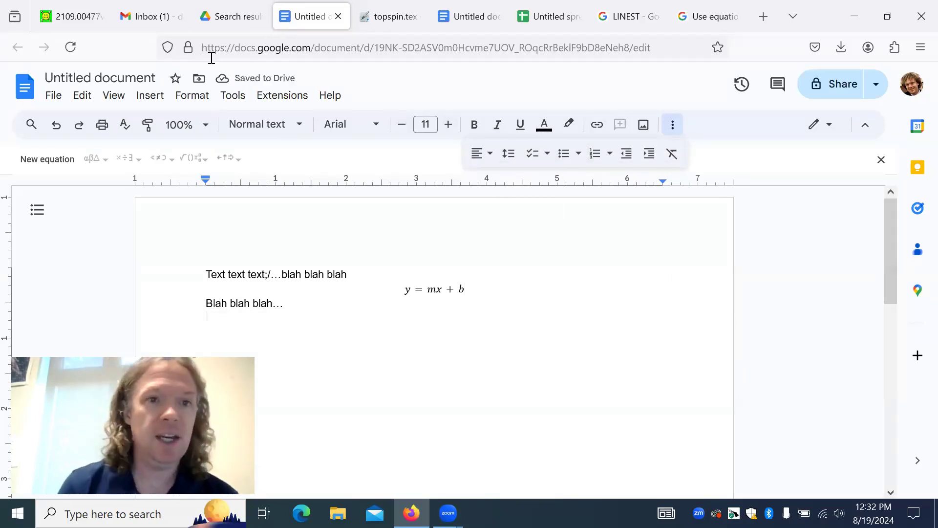
{"action": "left_click", "coordinate": [149, 99]}
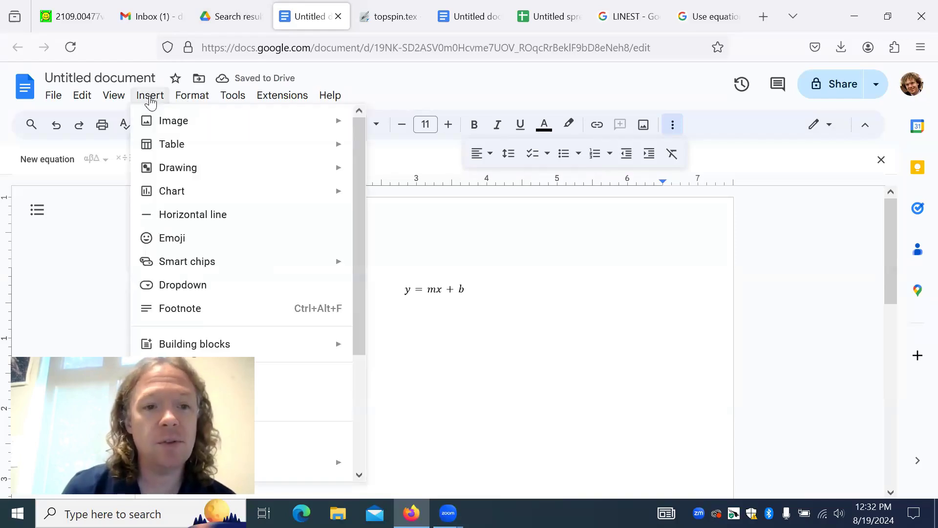
{"action": "mouse_move", "coordinate": [192, 95]}
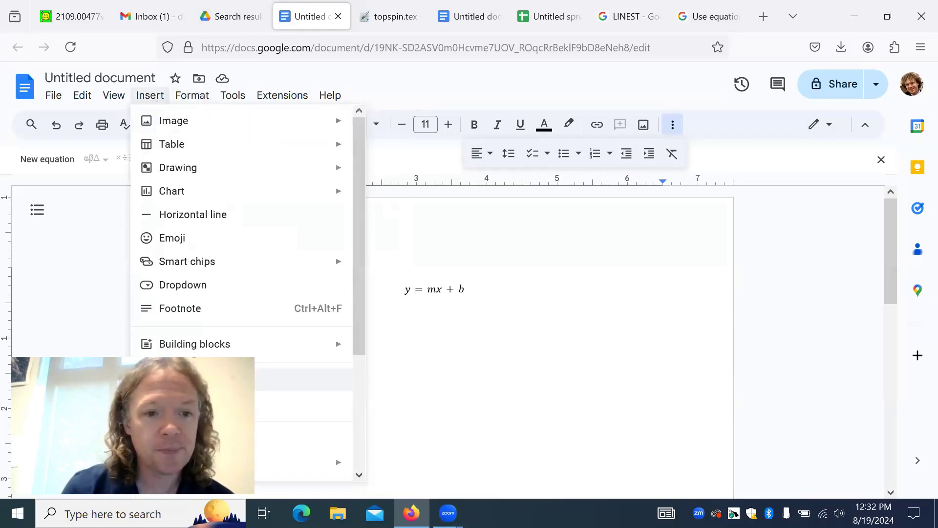
{"action": "left_click", "coordinate": [208, 318]}
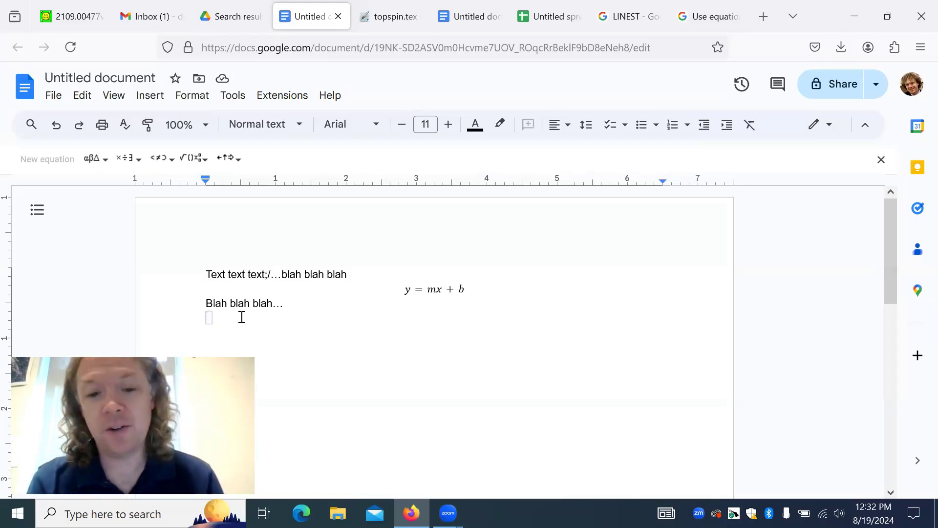
{"action": "type", "text": "y = "}
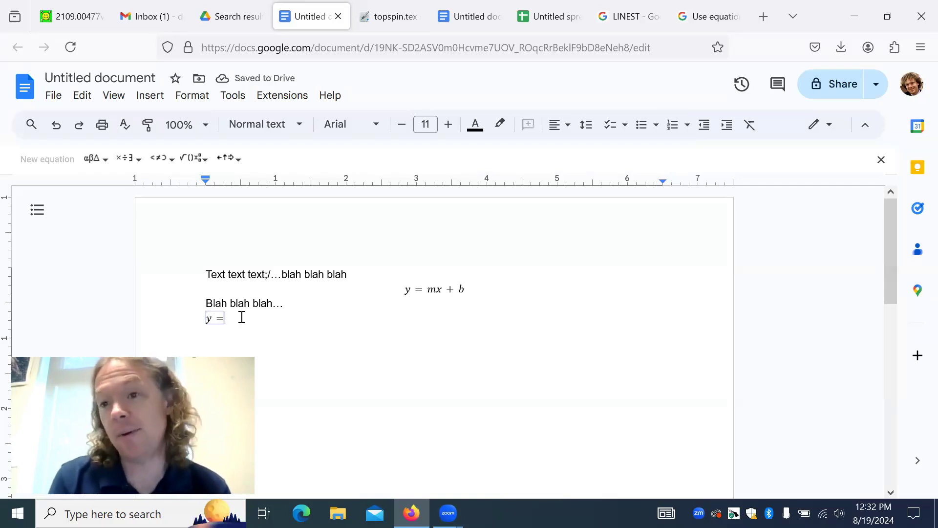
{"action": "type", "text": "c"}
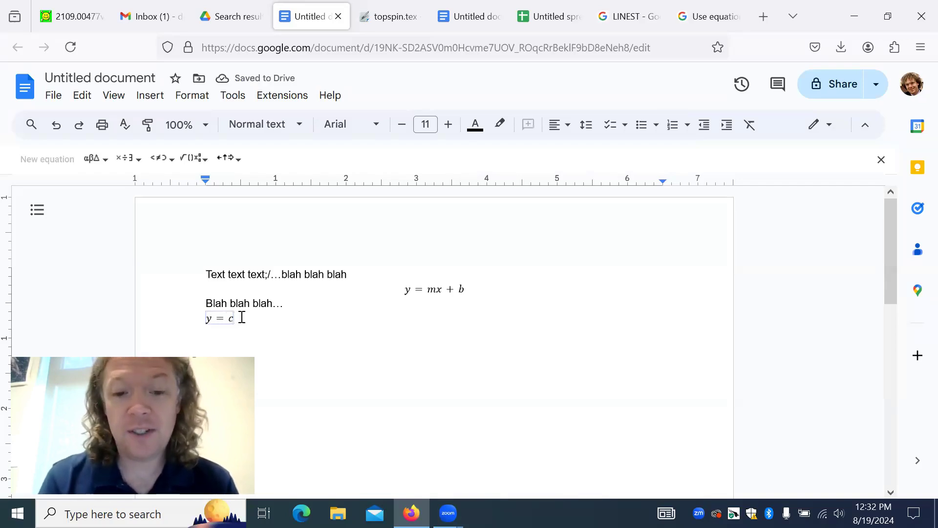
{"action": "type", "text": "^"}
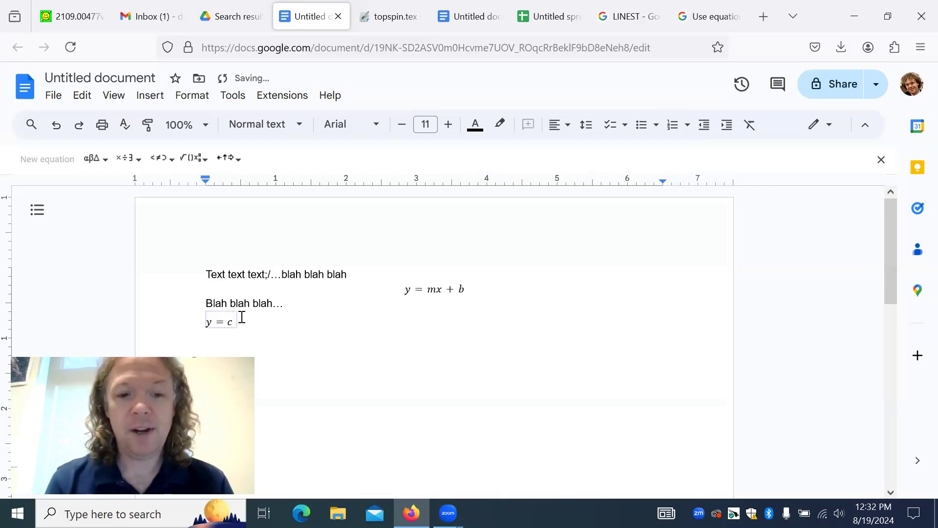
{"action": "type", "text": "3"}
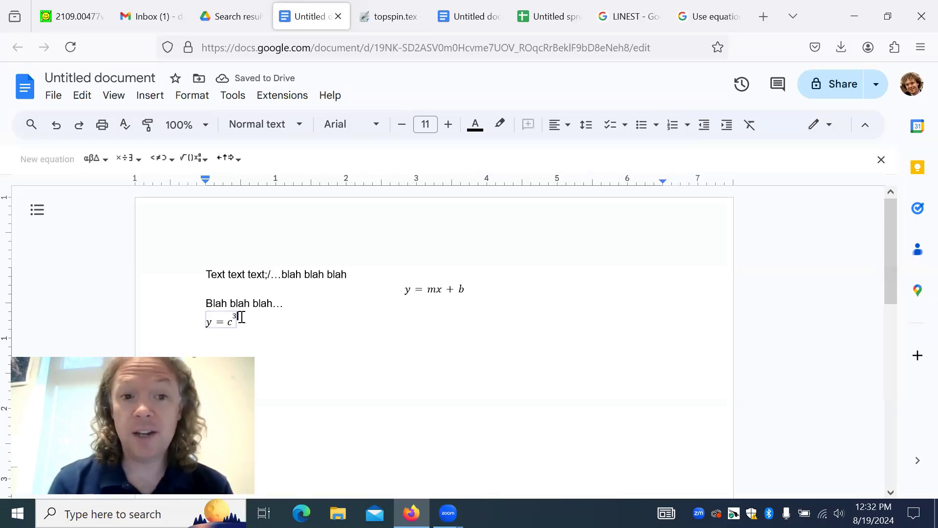
- Add the filler characters "kjdshfds" after the 3 in the superscript and delete them again
{"action": "type", "text": "kjdshfds"}
{"action": "key", "text": "BackSpace"}
{"action": "key", "text": "BackSpace"}
{"action": "key", "text": "BackSpace"}
{"action": "key", "text": "BackSpace"}
{"action": "key", "text": "BackSpace"}
{"action": "key", "text": "BackSpace"}
{"action": "key", "text": "BackSpace"}
{"action": "key", "text": "BackSpace"}
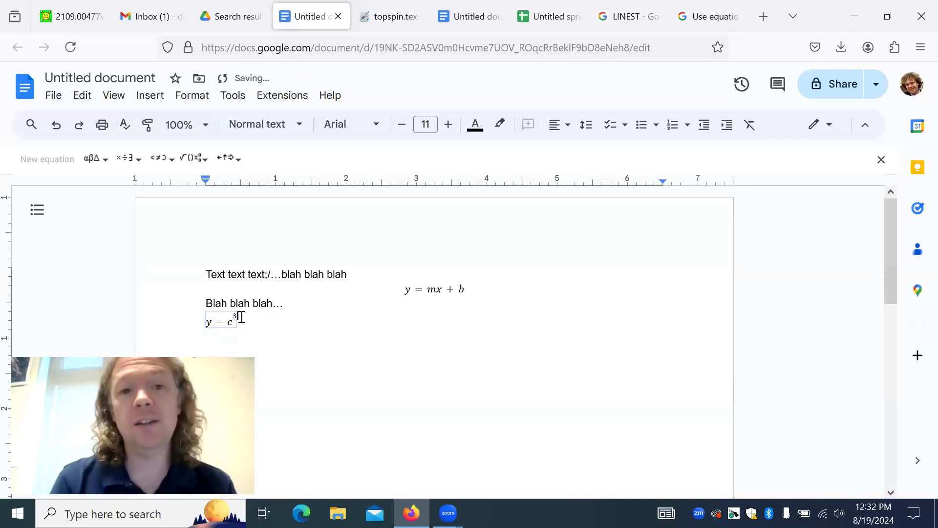
- Leave the superscript and continue the equation with + b, the subscript 2, and an equals sign after it
{"action": "key", "text": "Right"}
{"action": "type", "text": "+ b"}
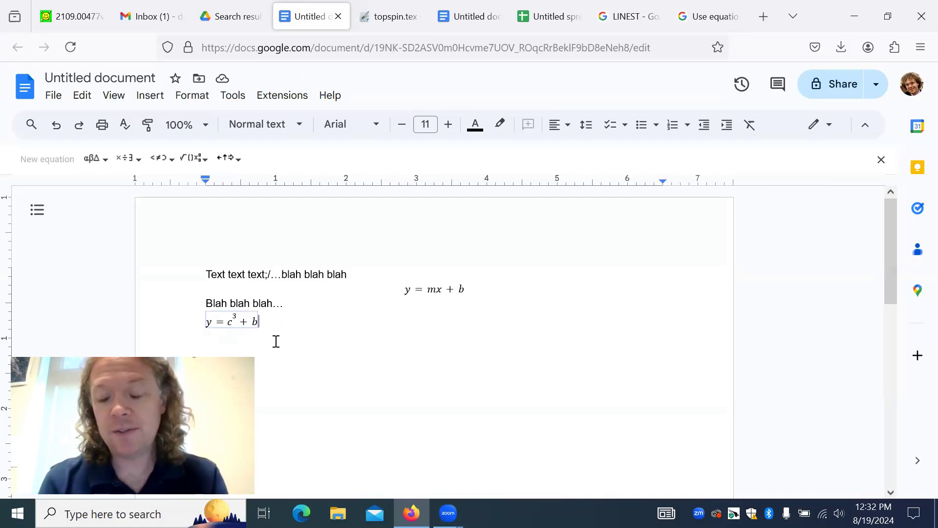
{"action": "type", "text": "_"}
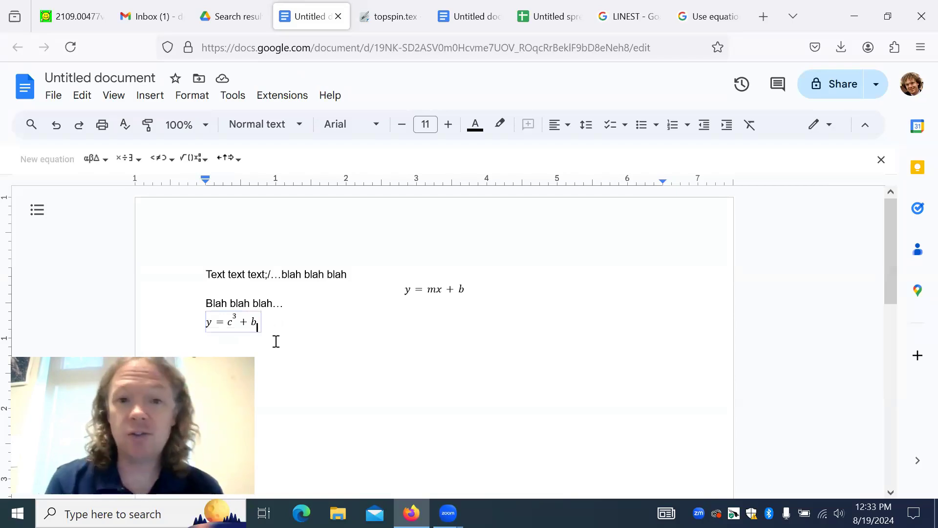
{"action": "type", "text": "2"}
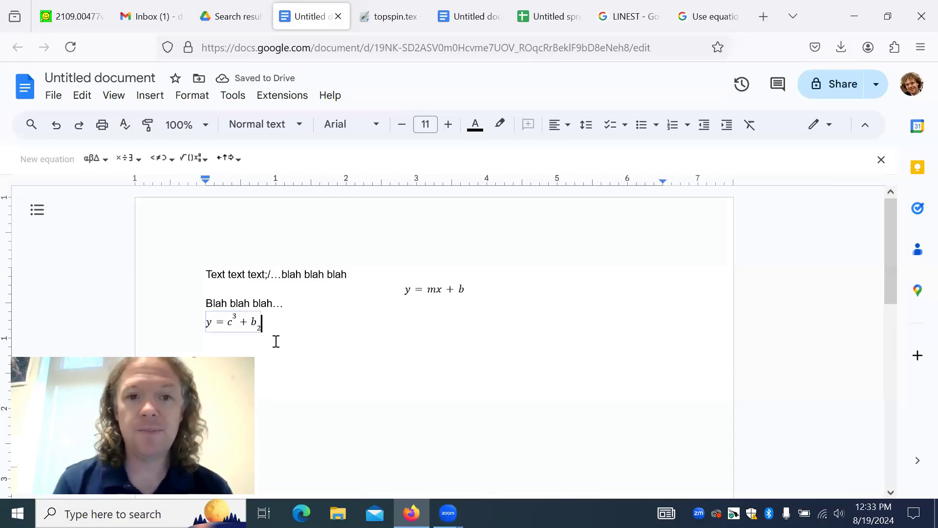
{"action": "key", "text": "Right"}
{"action": "type", "text": "="}
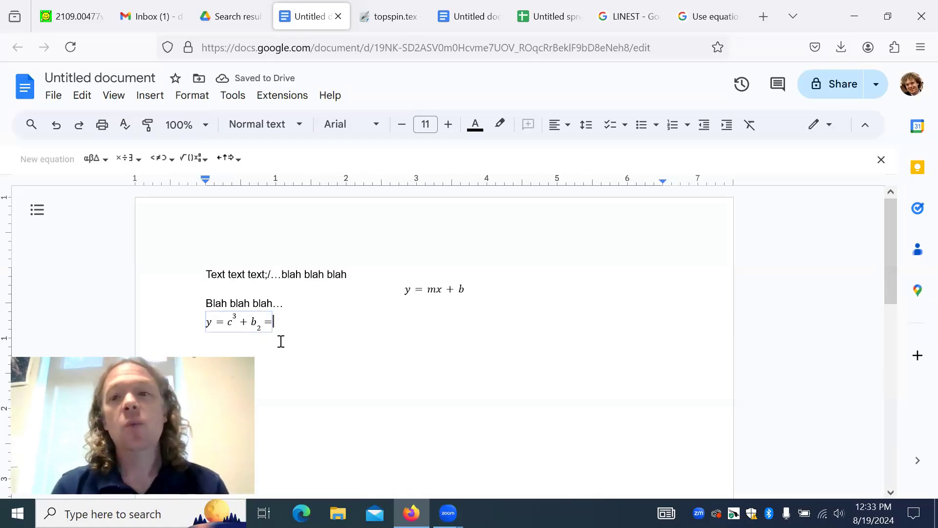
- Insert the INTEGRAL special character, found by searching for "int", after the last equals sign and delete it again
{"action": "left_click", "coordinate": [150, 96]}
{"action": "left_click", "coordinate": [198, 380]}
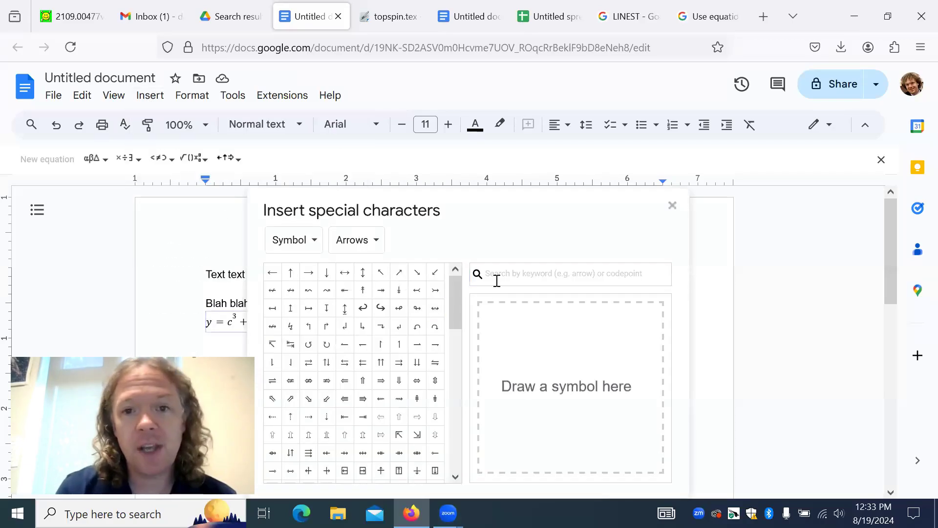
{"action": "left_click", "coordinate": [476, 276]}
{"action": "type", "text": "int"}
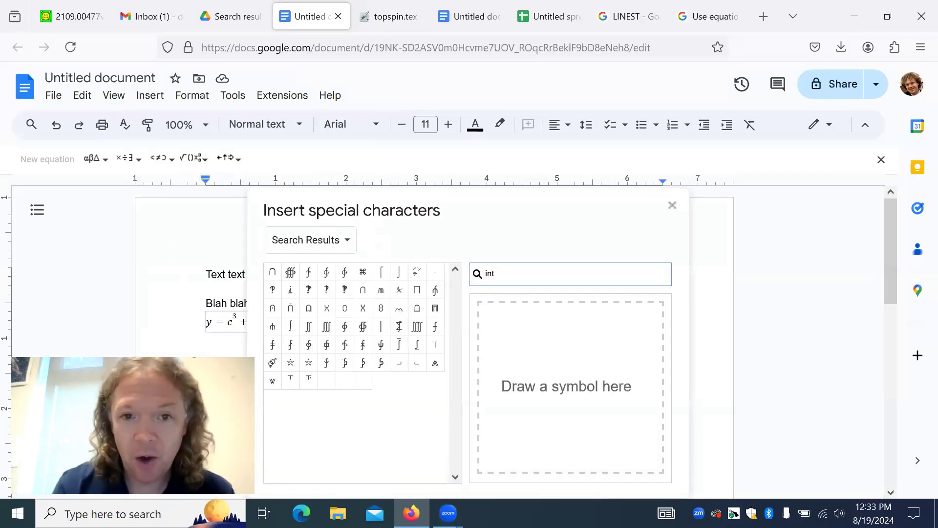
{"action": "left_click", "coordinate": [292, 326]}
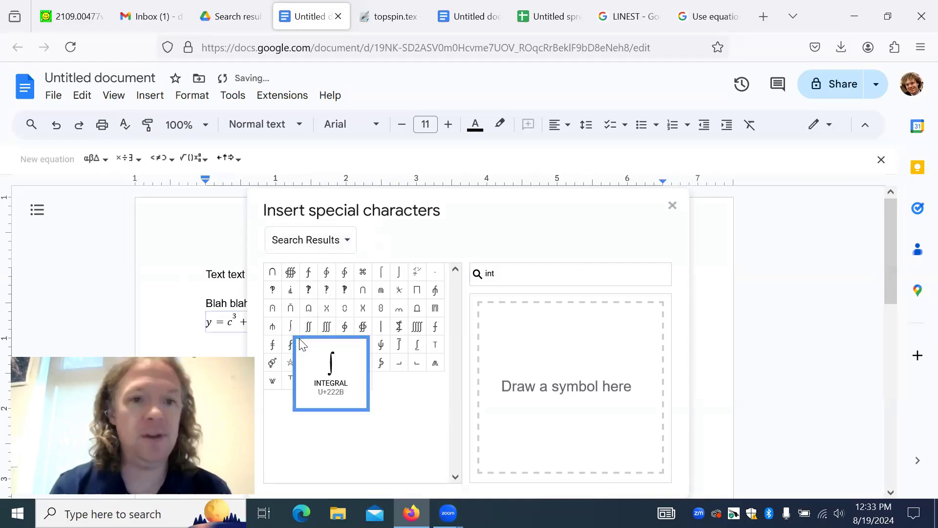
{"action": "left_click", "coordinate": [673, 206]}
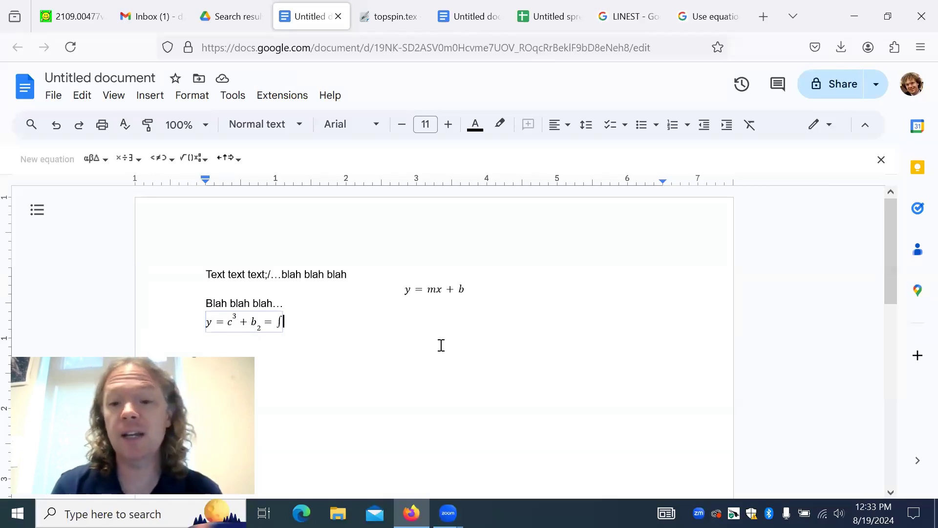
{"action": "key", "text": "BackSpace"}
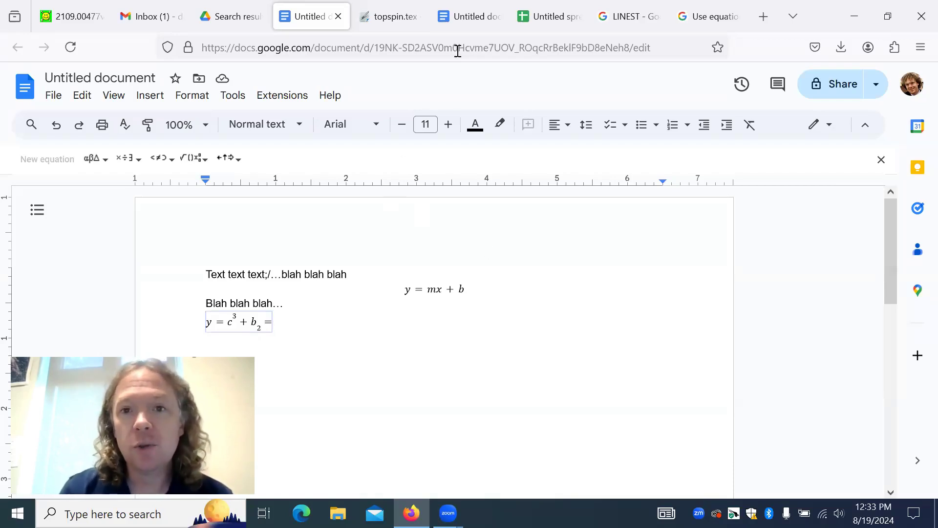
- Switch to the Google Docs Editors Help page, examine the equation shortcuts for symbols, superscripts and subscripts, and return to the document
{"action": "left_click", "coordinate": [709, 16]}
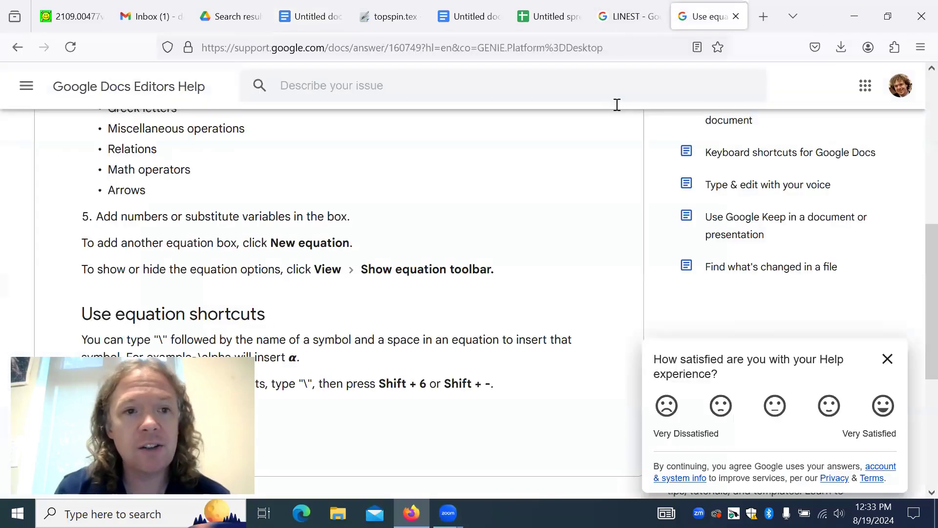
{"action": "scroll", "coordinate": [354, 258], "scroll_direction": "up", "scroll_amount": 5}
{"action": "scroll", "coordinate": [354, 258], "scroll_direction": "up", "scroll_amount": 3}
{"action": "scroll", "coordinate": [342, 278], "scroll_direction": "down", "scroll_amount": 6}
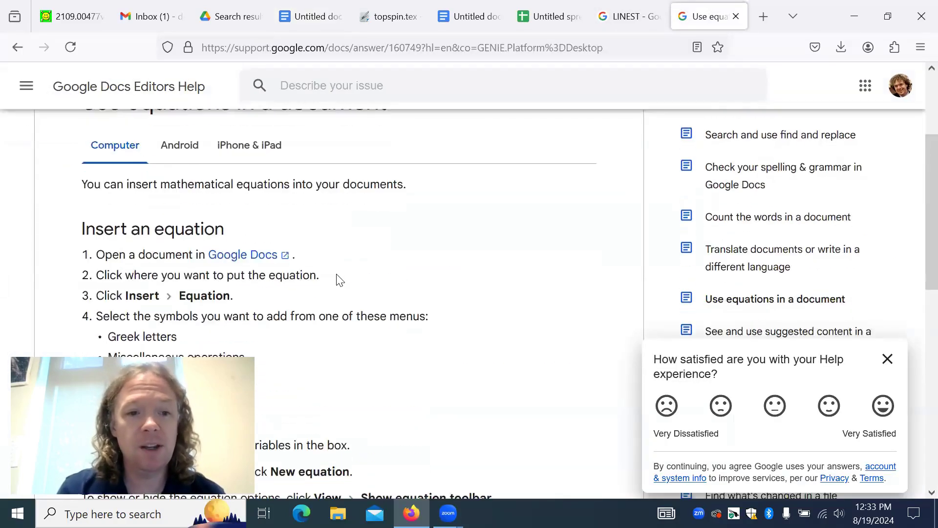
{"action": "scroll", "coordinate": [224, 340], "scroll_direction": "down", "scroll_amount": 3}
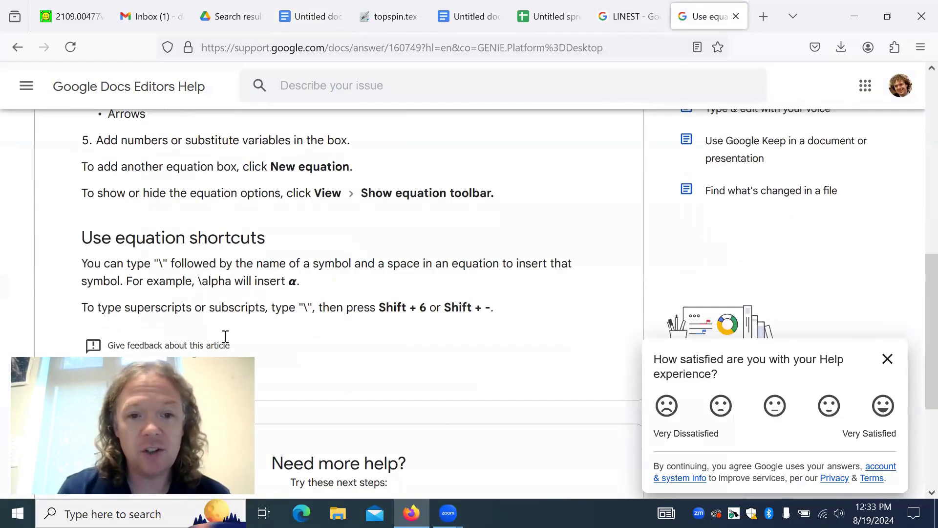
{"action": "left_click_drag", "start_coordinate": [82, 265], "coordinate": [489, 307]}
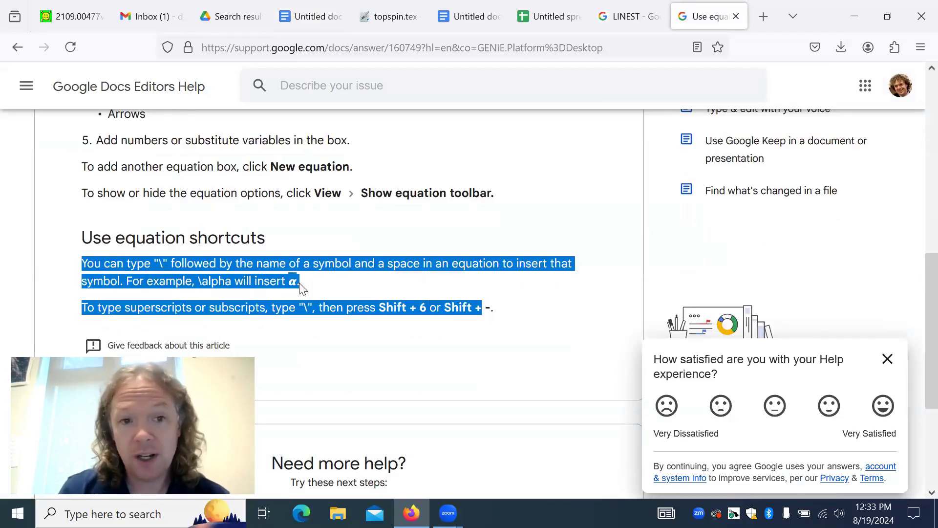
{"action": "left_click", "coordinate": [161, 263]}
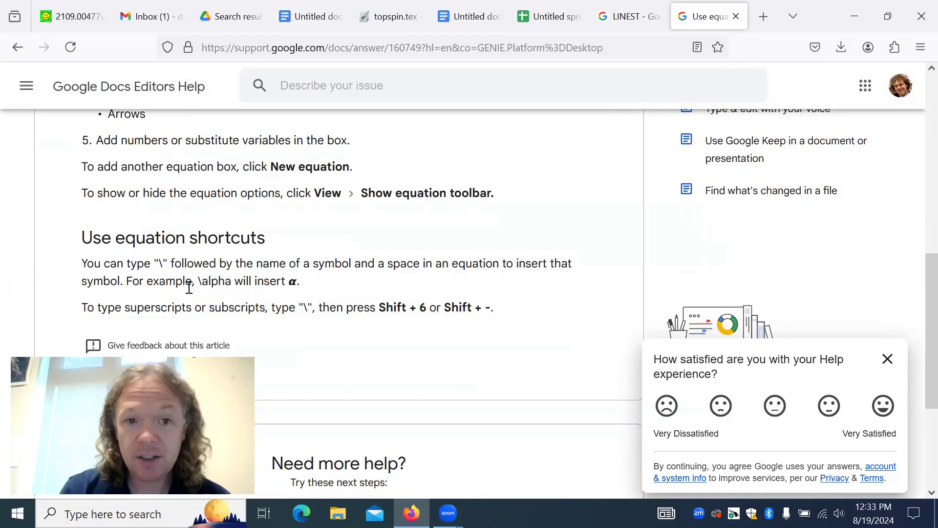
{"action": "double_click", "coordinate": [204, 281]}
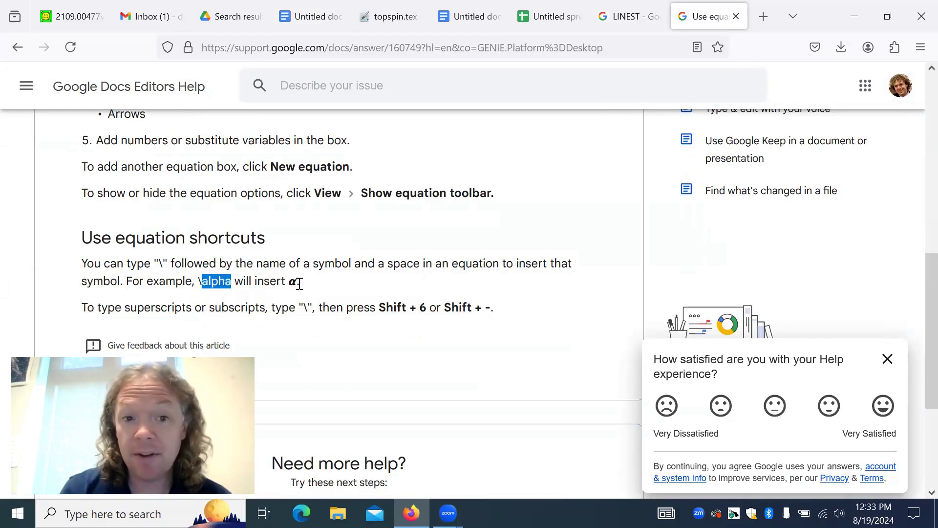
{"action": "left_click", "coordinate": [311, 16]}
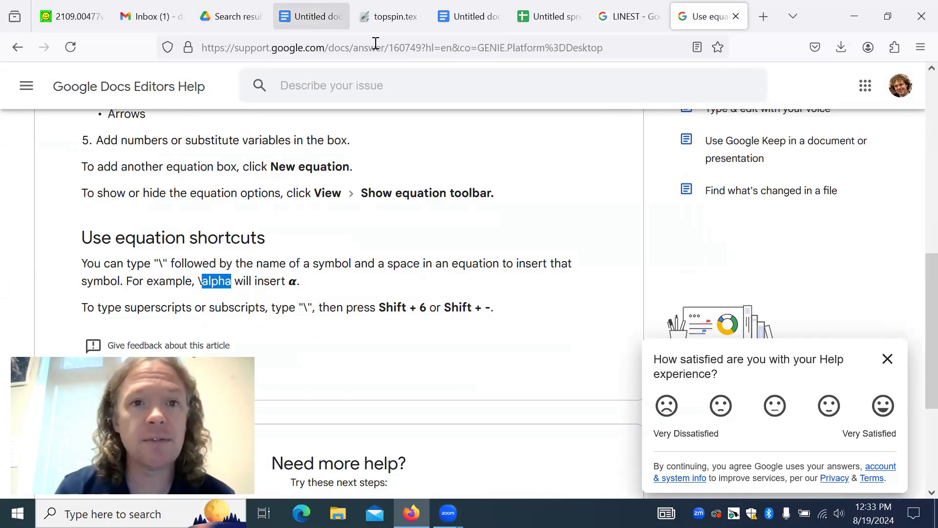
{"action": "left_click", "coordinate": [150, 95]}
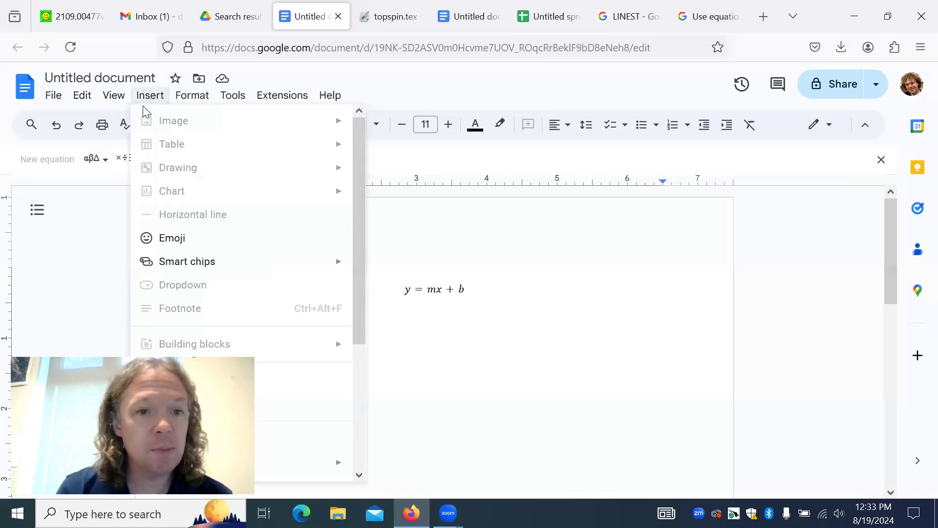
{"action": "left_click", "coordinate": [191, 381]}
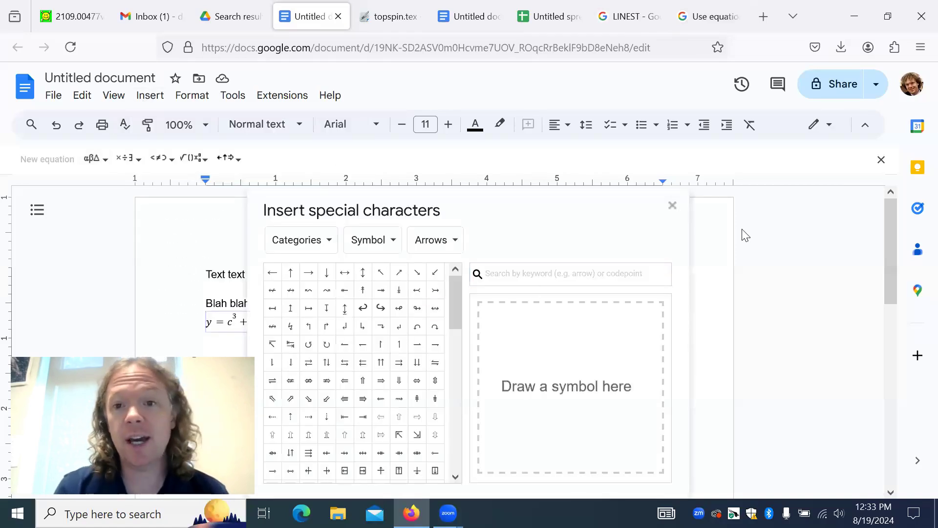
{"action": "left_click", "coordinate": [673, 206]}
- Append α and an integral with lower limit 0 to the equation using the \alpha and \int shortcuts
{"action": "type", "text": "\\alpha"}
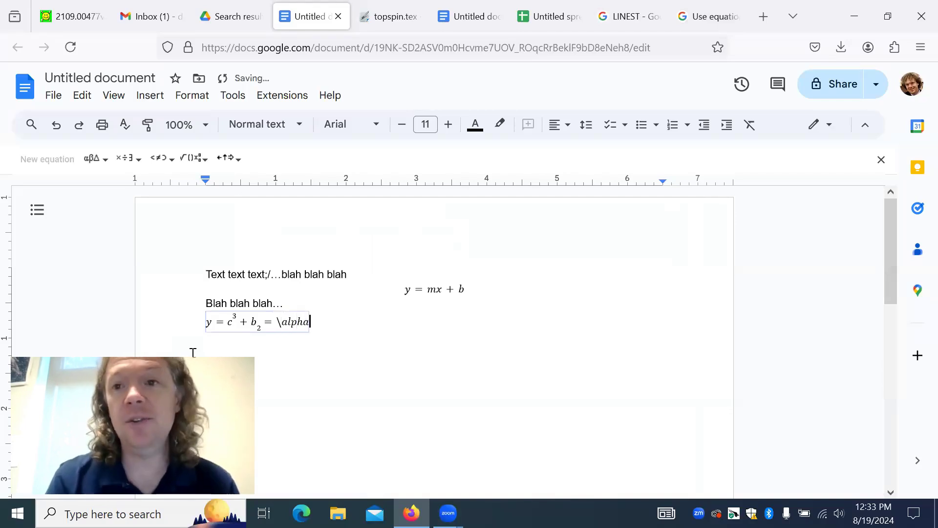
{"action": "key", "text": "space"}
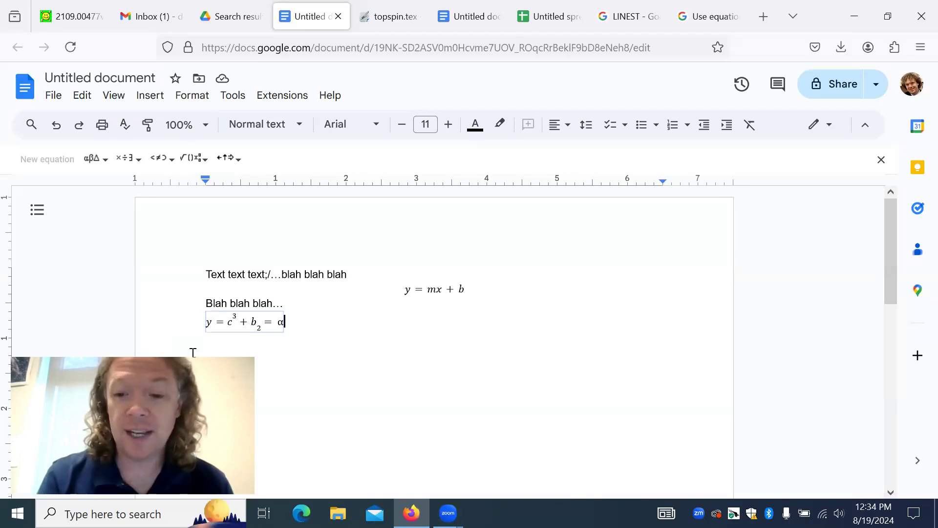
{"action": "type", "text": "\\int "}
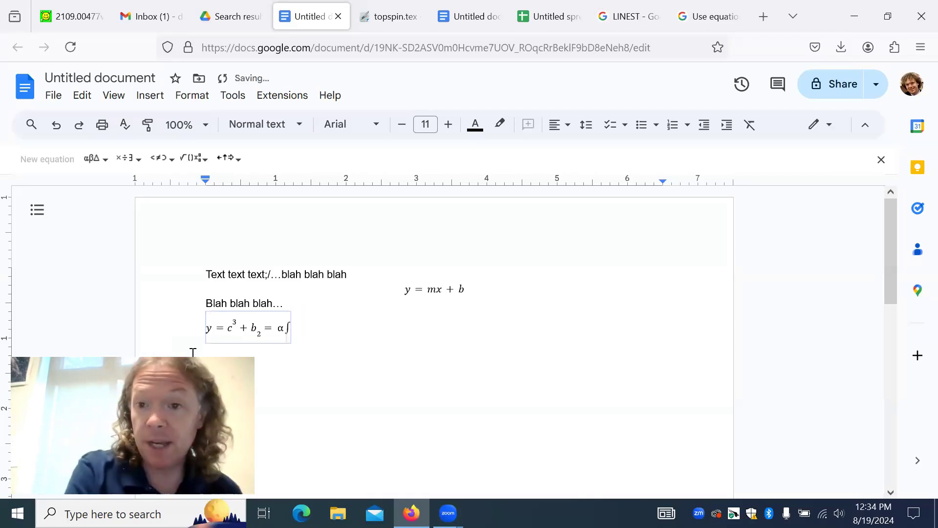
{"action": "type", "text": "0"}
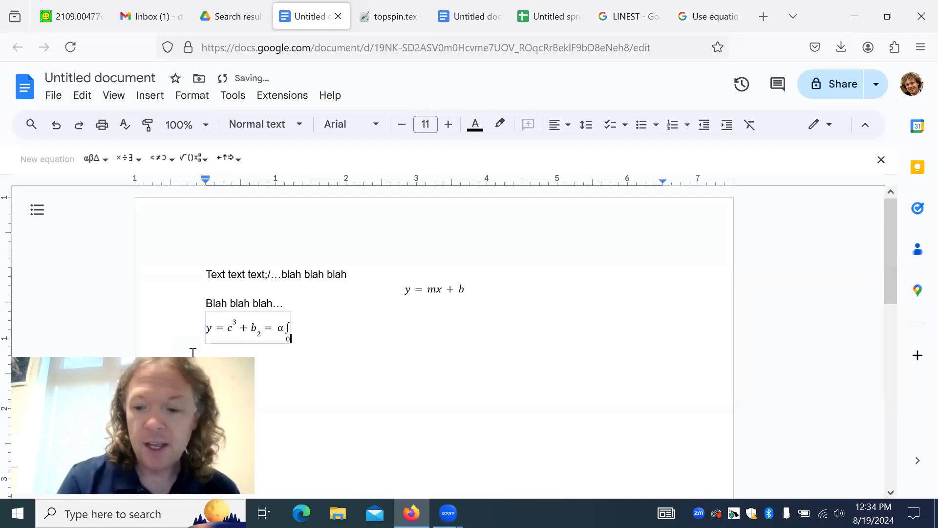
- Set the integral's upper limit to ∞ using the \infty shortcut and write x² after the integral
{"action": "key", "text": "Right"}
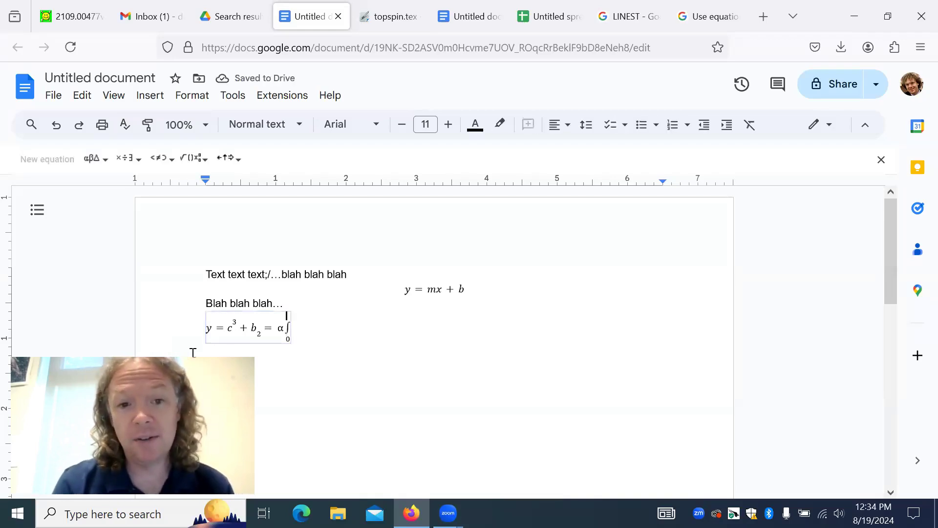
{"action": "key", "text": "Up"}
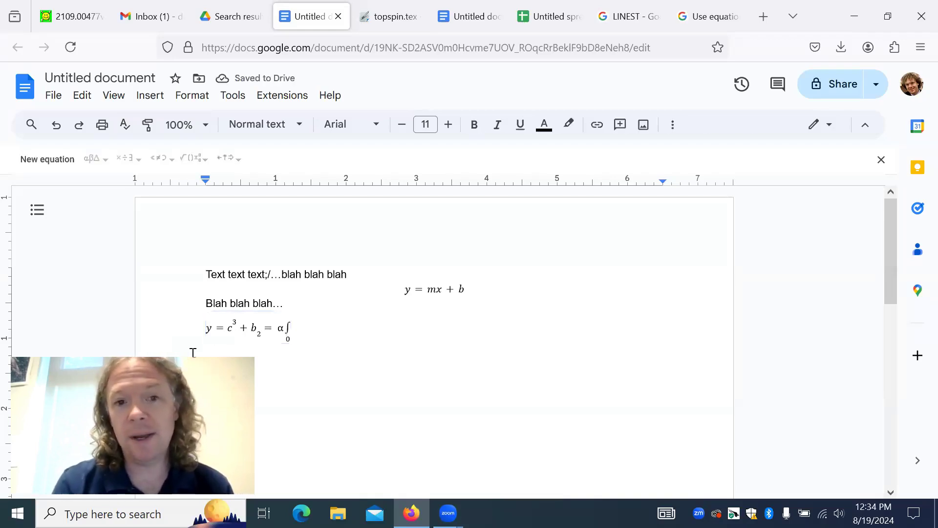
{"action": "key", "text": "Down"}
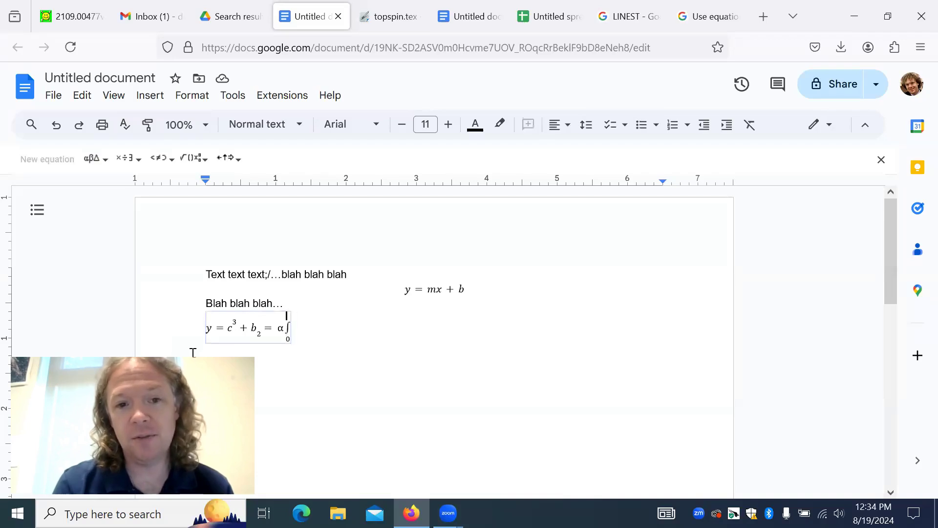
{"action": "key", "text": "Down"}
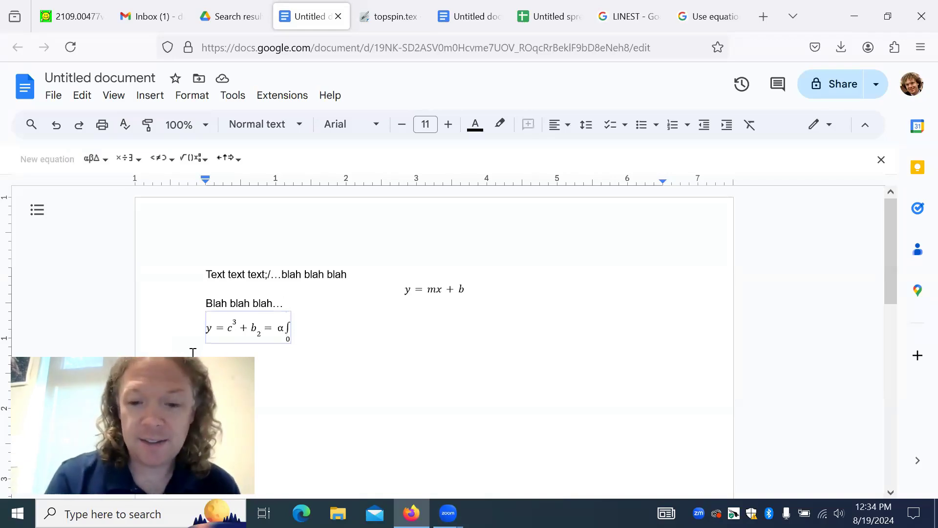
{"action": "key", "text": "Up"}
{"action": "type", "text": "\\infty"}
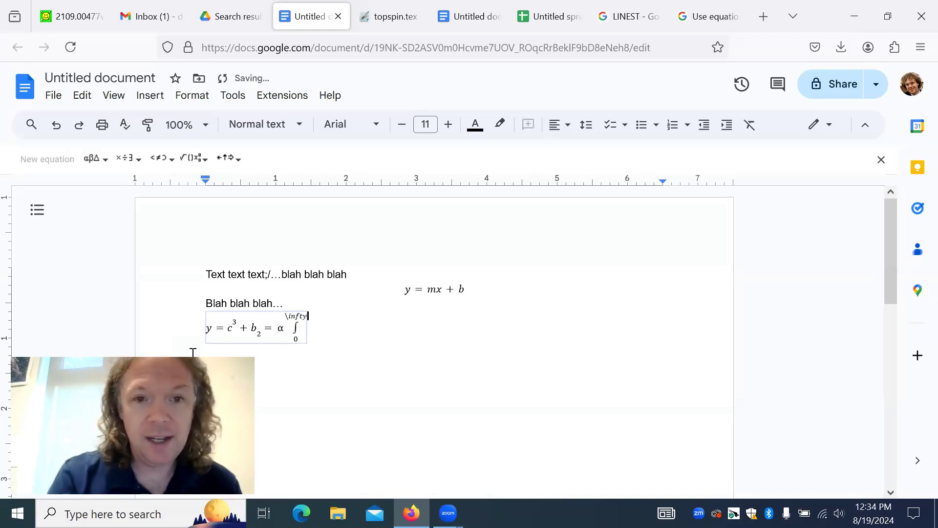
{"action": "key", "text": "space"}
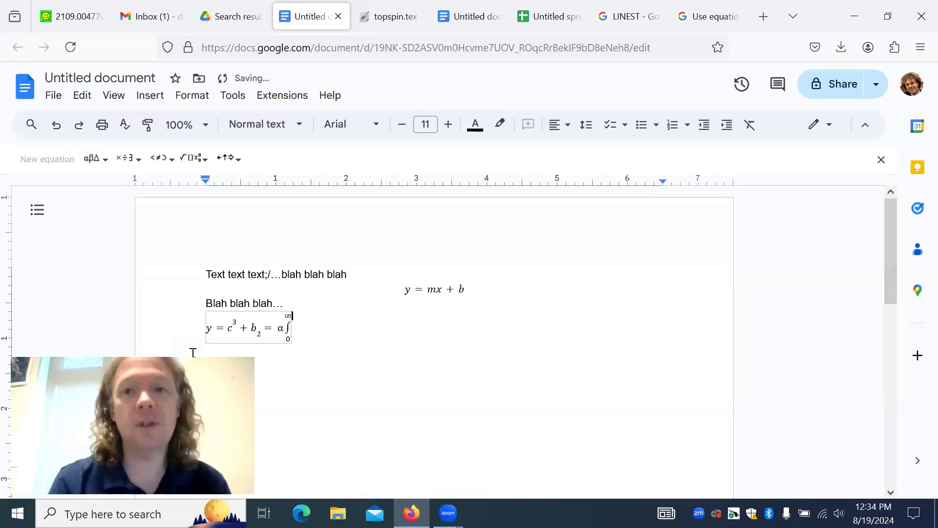
{"action": "key", "text": "Right"}
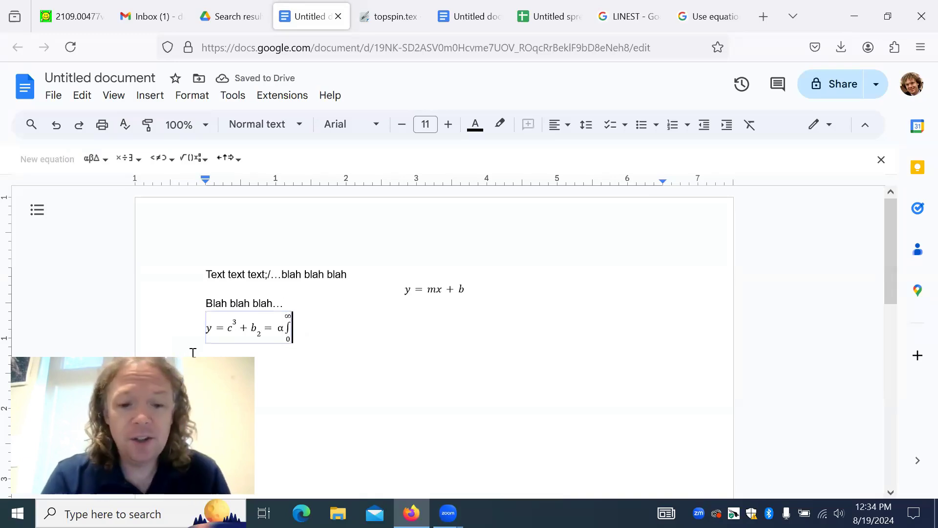
{"action": "type", "text": "x^2"}
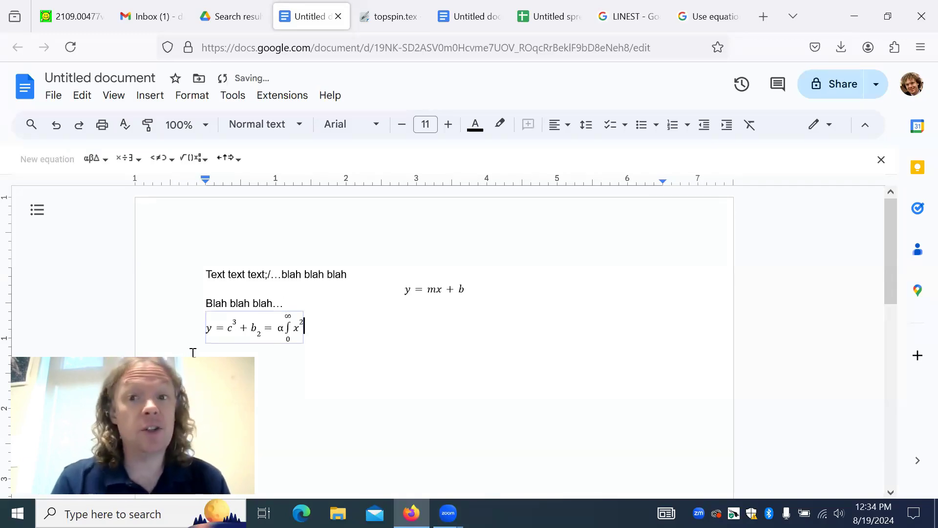
{"action": "left_click", "coordinate": [150, 95]}
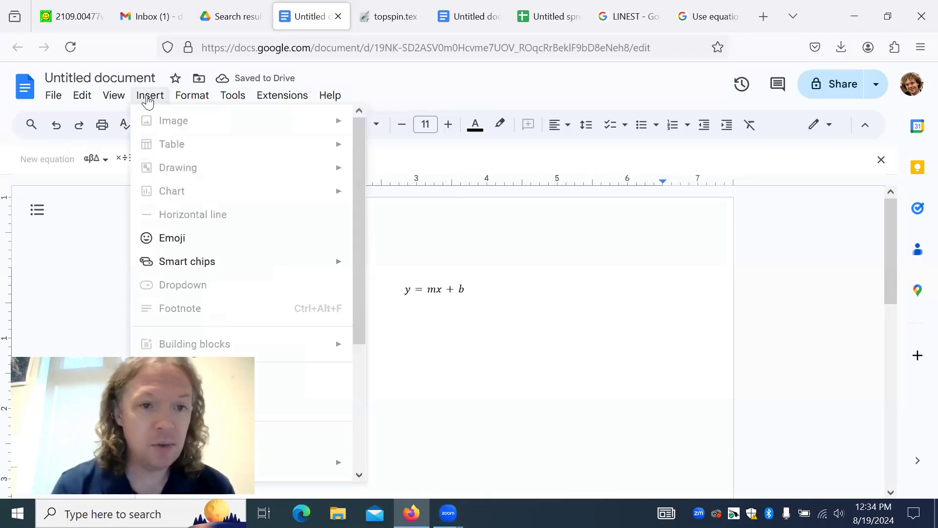
{"action": "left_click", "coordinate": [149, 97]}
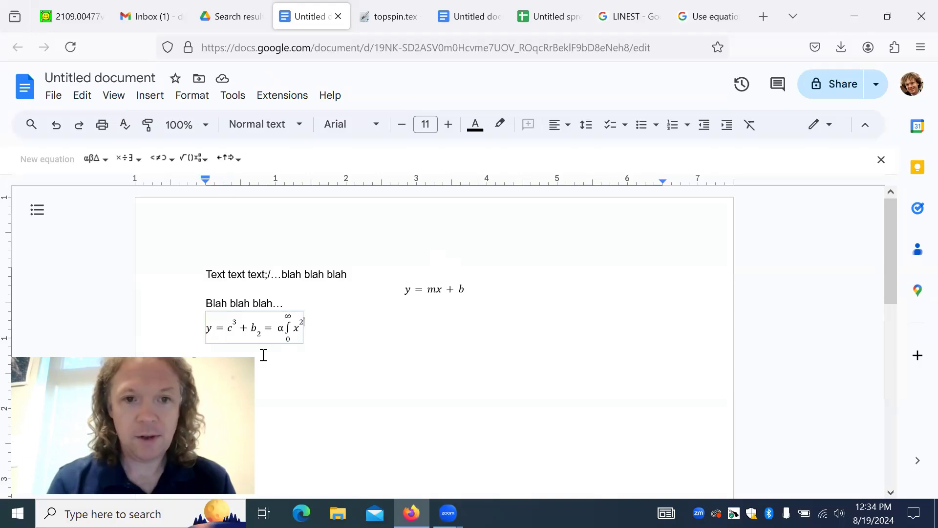
{"action": "type", "text": "sin"}
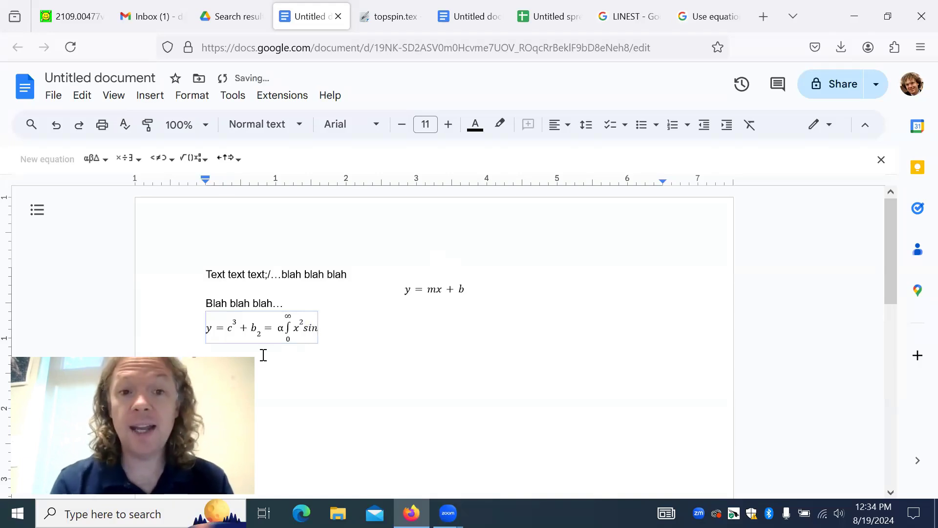
{"action": "key", "text": "BackSpace"}
{"action": "key", "text": "BackSpace"}
{"action": "key", "text": "BackSpace"}
{"action": "key", "text": "BackSpace"}
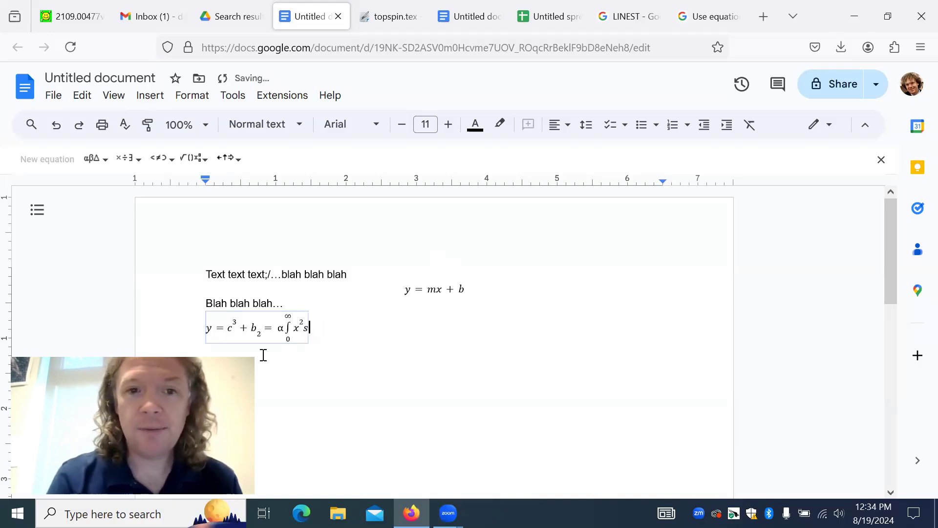
- Append sin(θt + ω) after x² using the \sin, \theta and \omega shortcuts
{"action": "type", "text": "\\"}
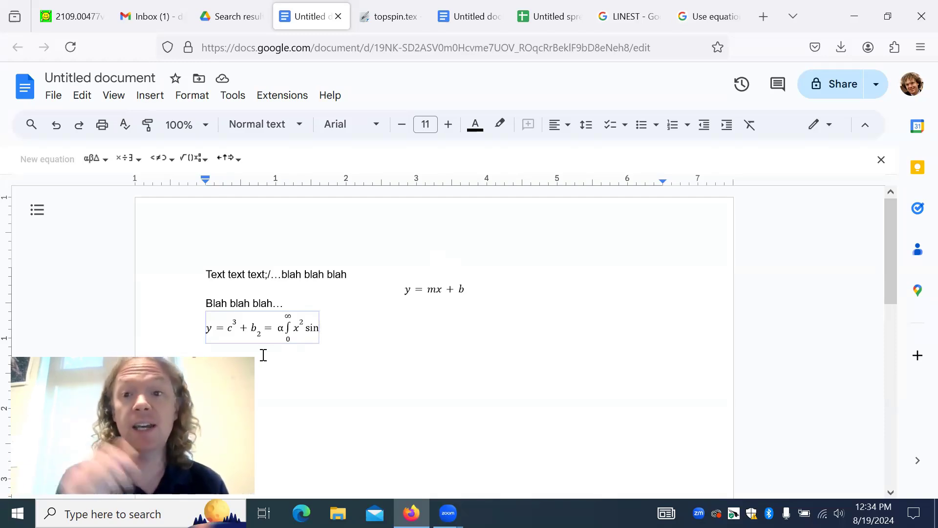
{"action": "type", "text": "("}
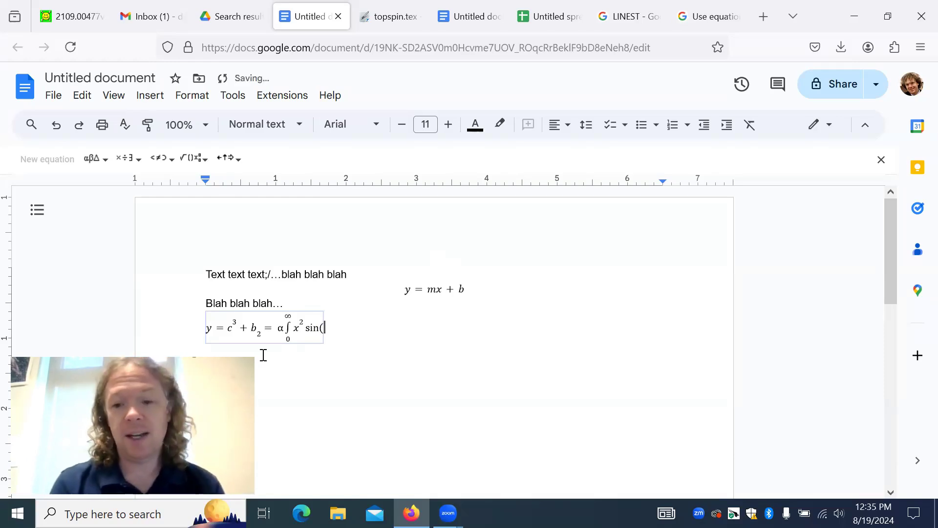
{"action": "type", "text": "\theta t +"}
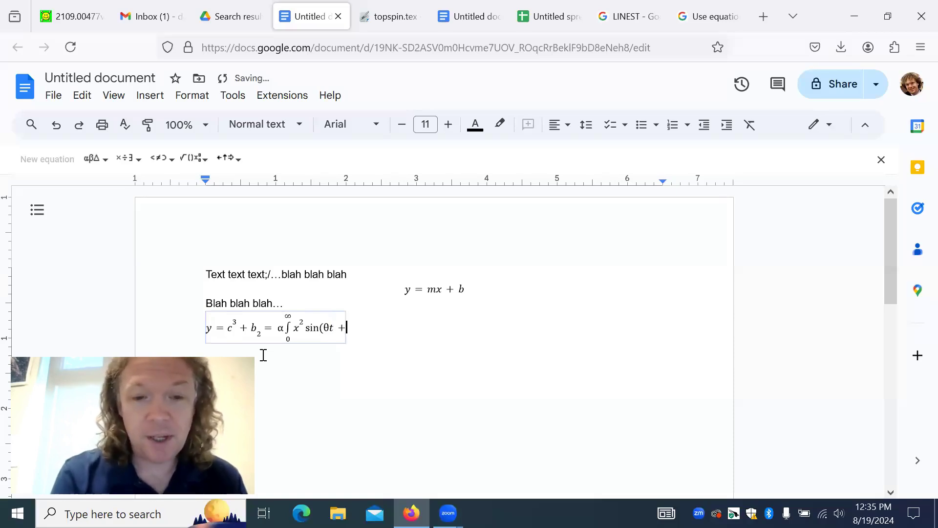
{"action": "type", "text": " \\omega )"}
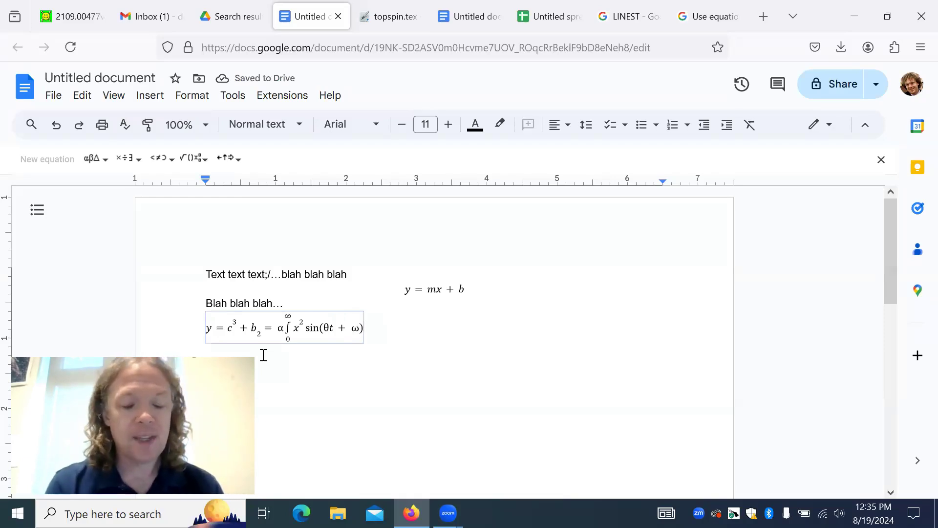
- Continue the equation with an equals sign, a ∑ symbol from the \sum shortcut, and another equals sign
{"action": "type", "text": "= "}
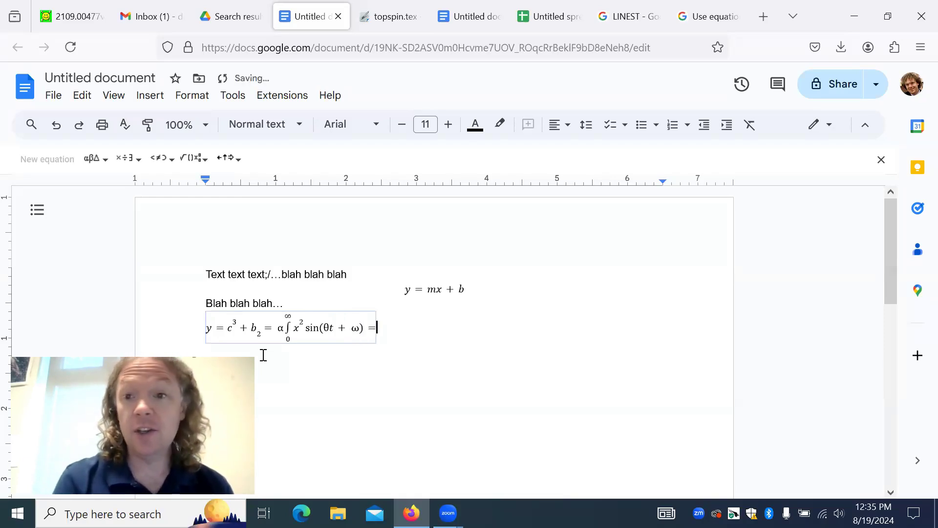
{"action": "type", "text": "\\sum"}
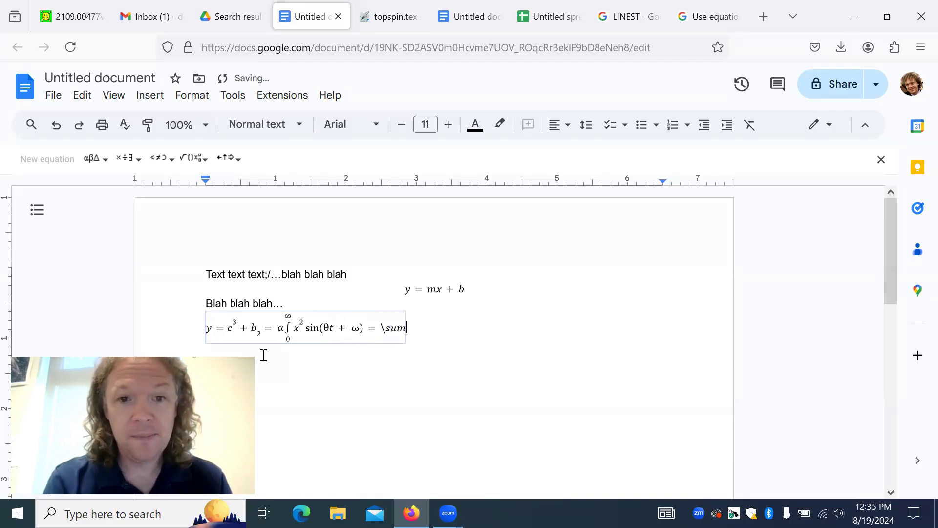
{"action": "key", "text": "space"}
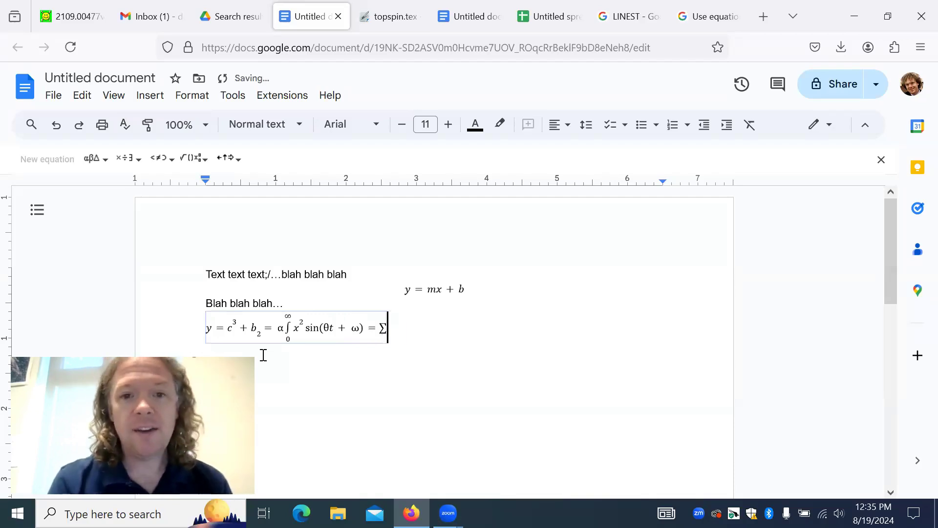
{"action": "type", "text": "="}
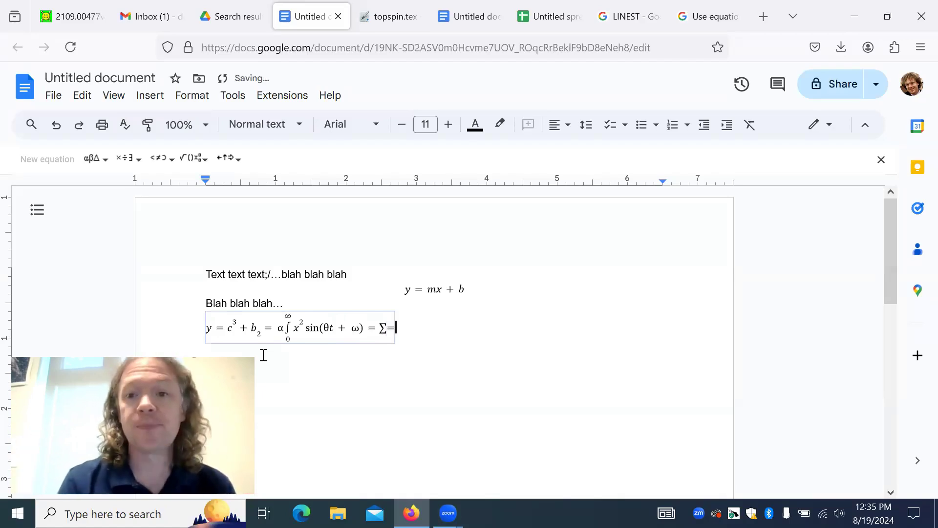
- Append a fraction with numerator a+b² and denominator c³ using the \frac shortcut, and leave the equation
{"action": "type", "text": "\frac"}
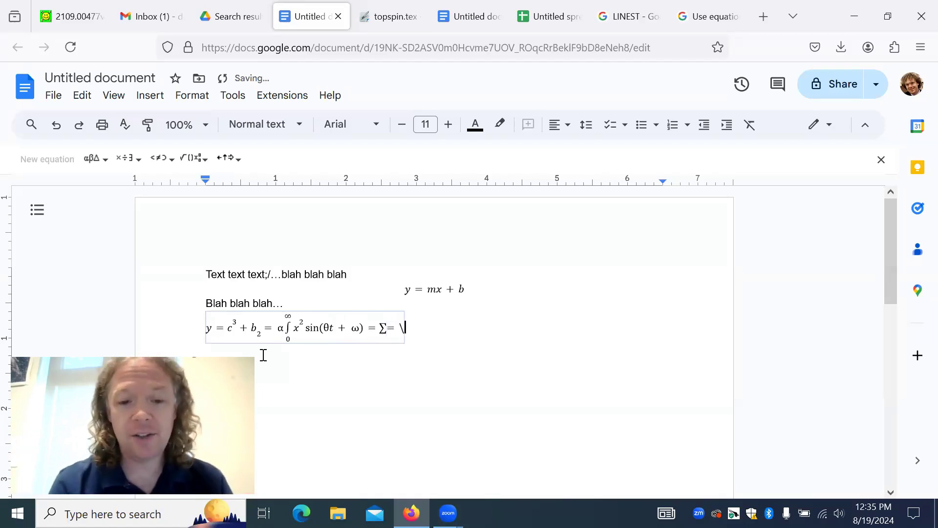
{"action": "key", "text": "space"}
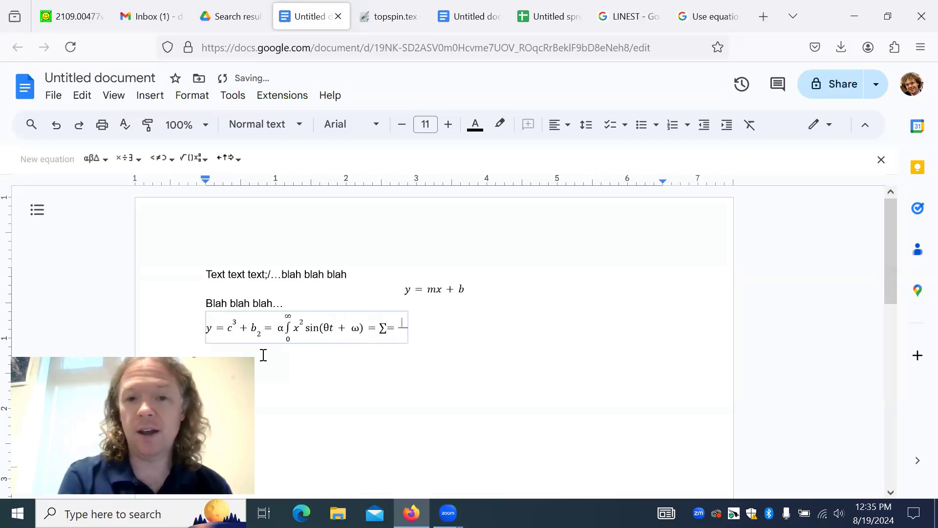
{"action": "type", "text": "a+b^2)/("}
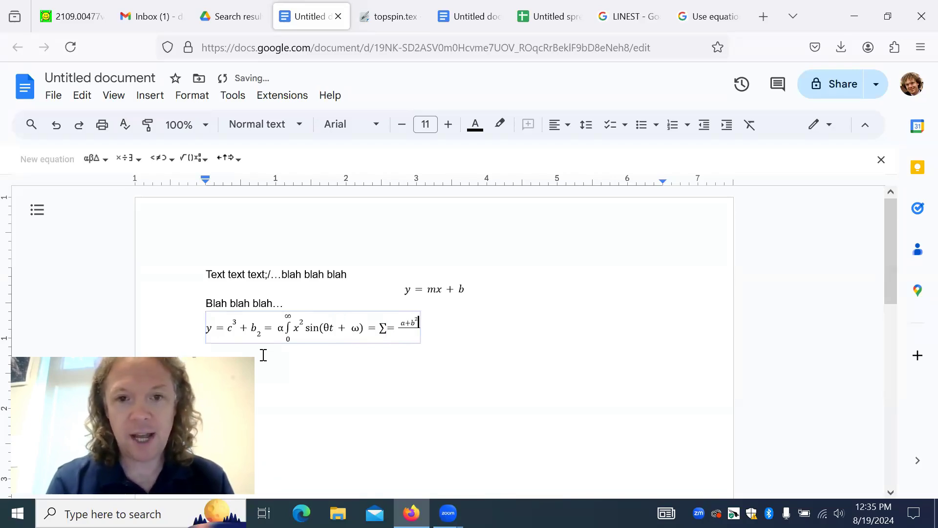
{"action": "type", "text": "c+3"}
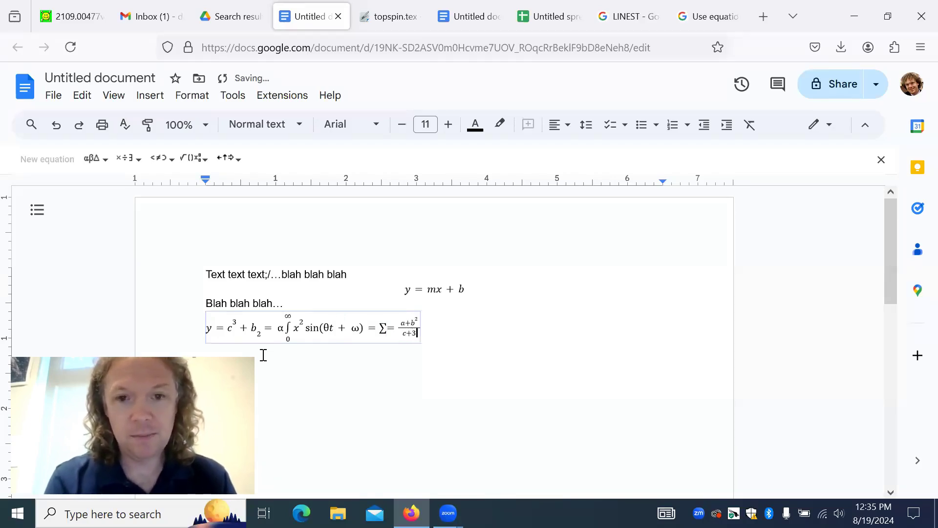
{"action": "key", "text": "BackSpace"}
{"action": "key", "text": "BackSpace"}
{"action": "type", "text": "^3"}
{"action": "key", "text": "Right"}
{"action": "key", "text": "Right"}
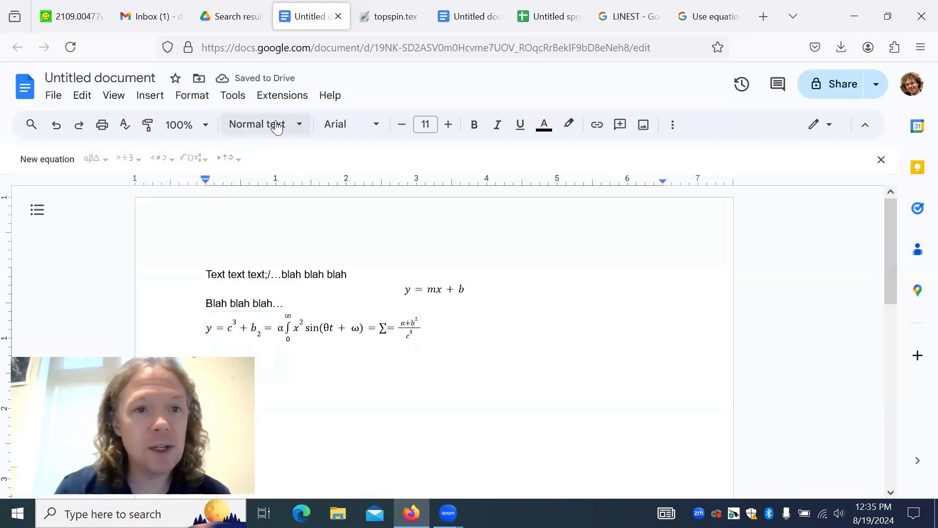
- Center the finished long equation and start a new line below it
{"action": "left_click", "coordinate": [673, 125]}
{"action": "left_click", "coordinate": [492, 154]}
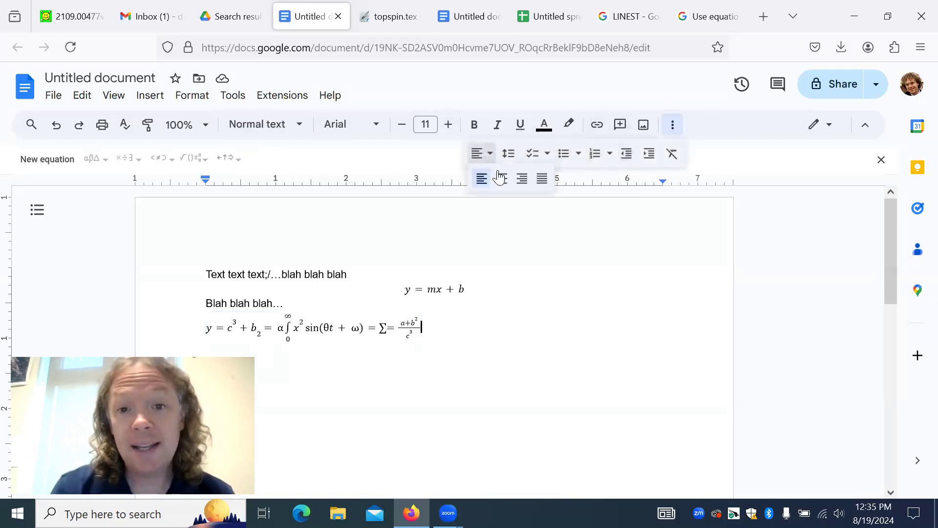
{"action": "left_click", "coordinate": [497, 179]}
{"action": "key", "text": "Return"}
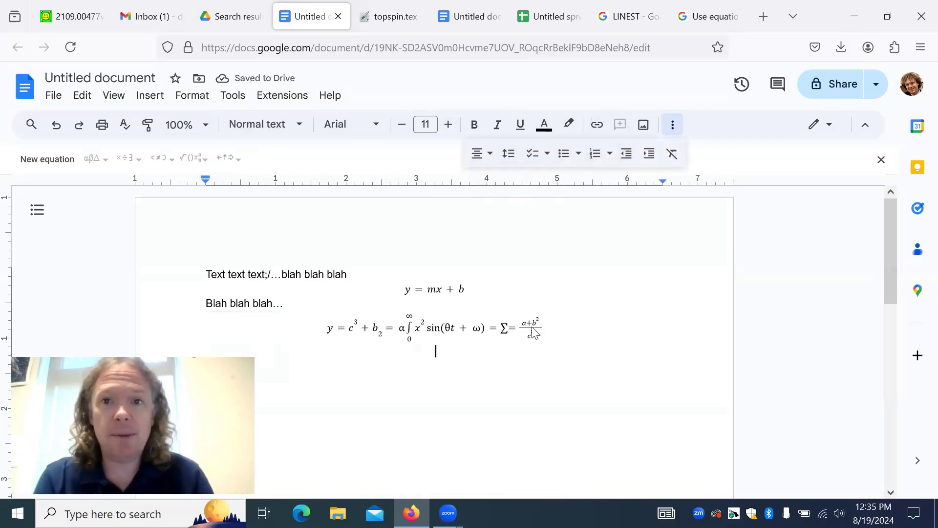
{"action": "left_click", "coordinate": [680, 22]}
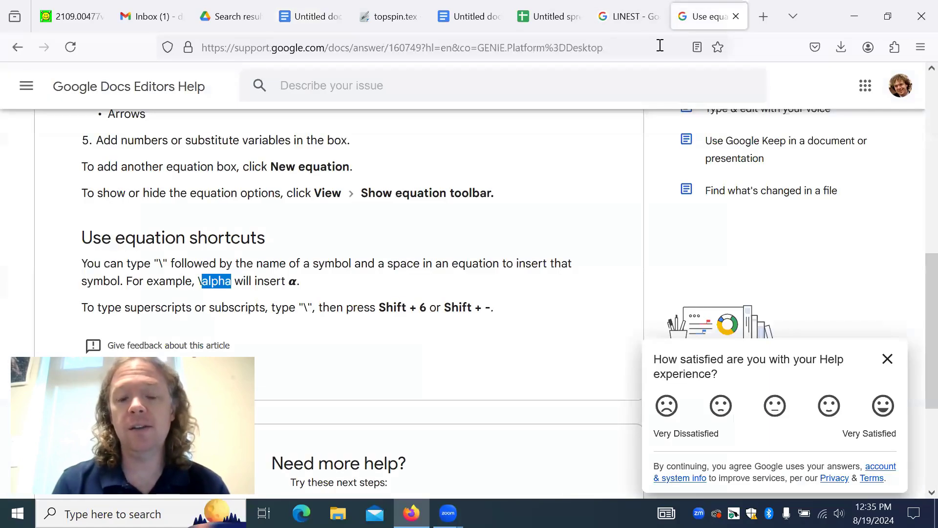
{"action": "left_click", "coordinate": [302, 22]}
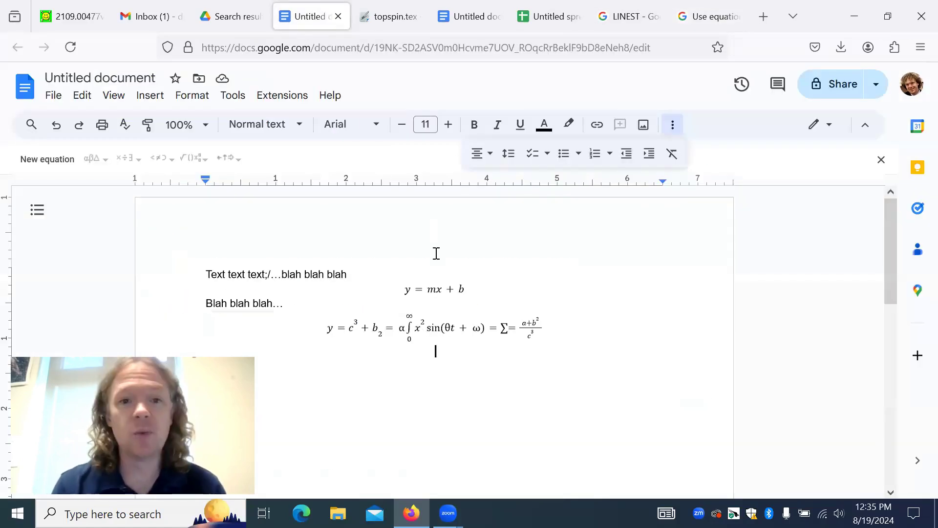
- Insert the triple integral special character ∭, found by searching for "int", on the line below the equation and select it
{"action": "left_click", "coordinate": [147, 97]}
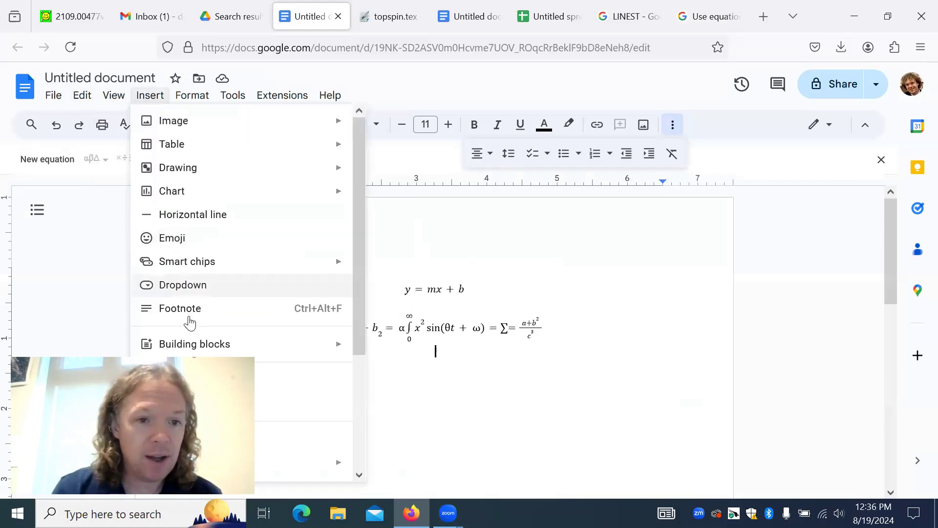
{"action": "left_click", "coordinate": [190, 380]}
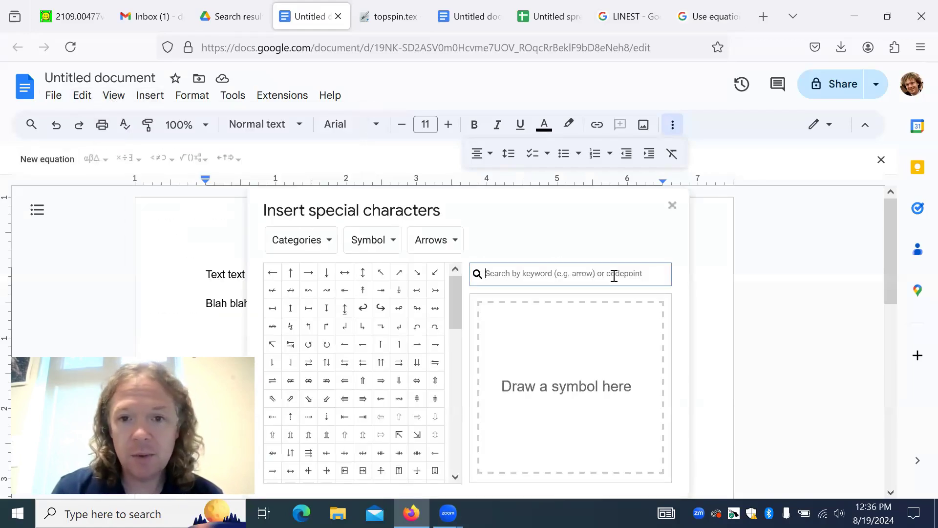
{"action": "type", "text": "int"}
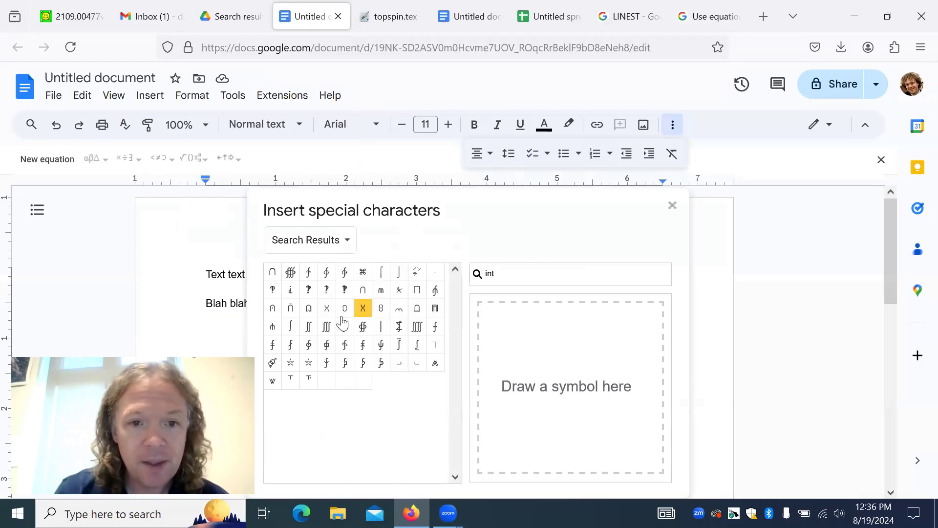
{"action": "left_click", "coordinate": [324, 327]}
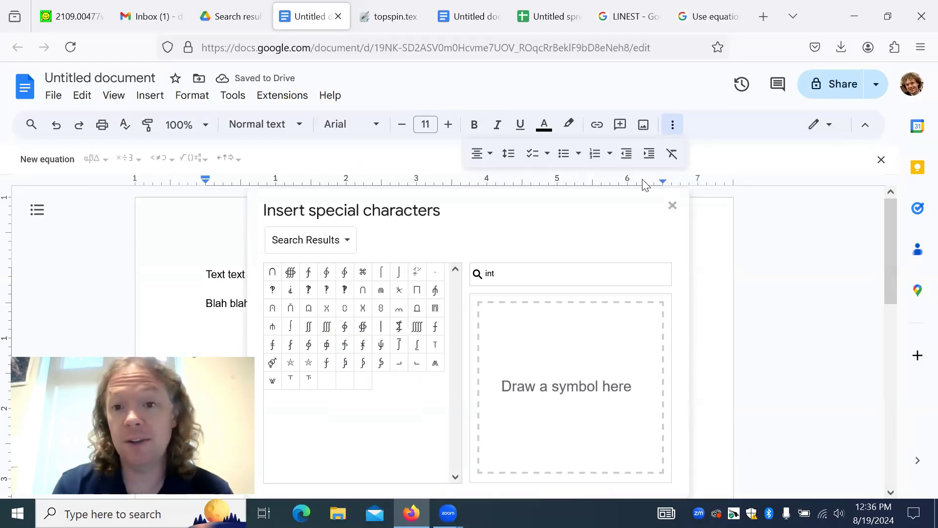
{"action": "left_click", "coordinate": [673, 206]}
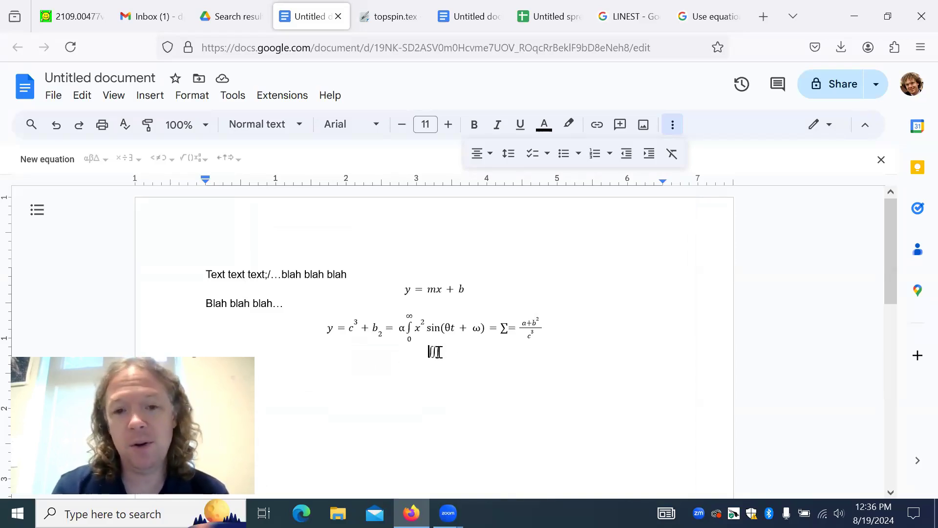
{"action": "left_click_drag", "start_coordinate": [440, 352], "coordinate": [429, 353]}
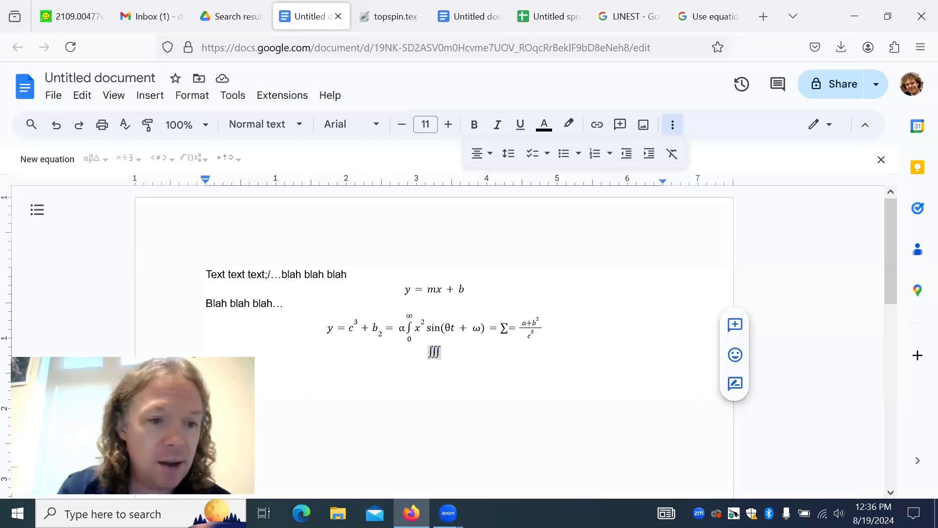
- Switch to LibreOffice and create a new Writer document
{"action": "left_click", "coordinate": [858, 22]}
{"action": "double_click", "coordinate": [82, 353]}
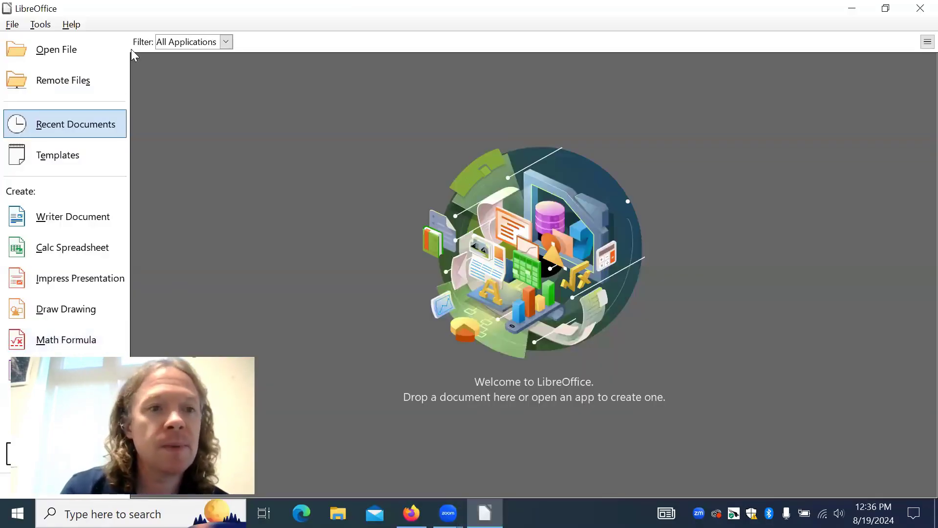
{"action": "left_click", "coordinate": [74, 220]}
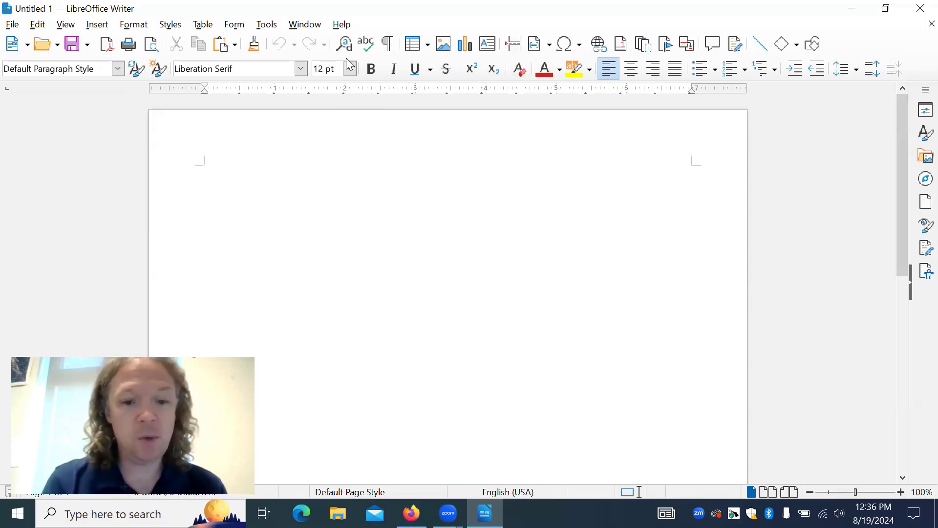
- Enter the line "Blah blah blah text……lalala…" in the document and start a new line below it
{"action": "type", "text": "blah "}
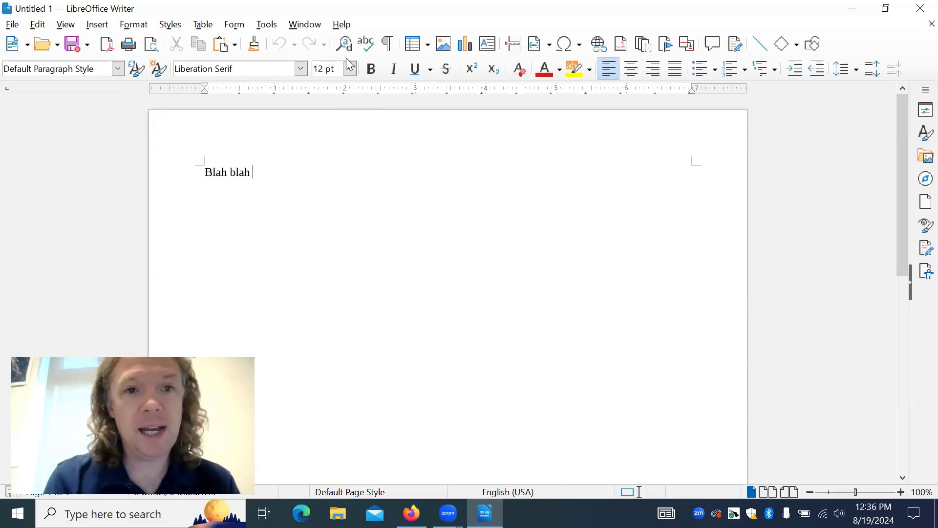
{"action": "type", "text": "blah blah text......lalala..."}
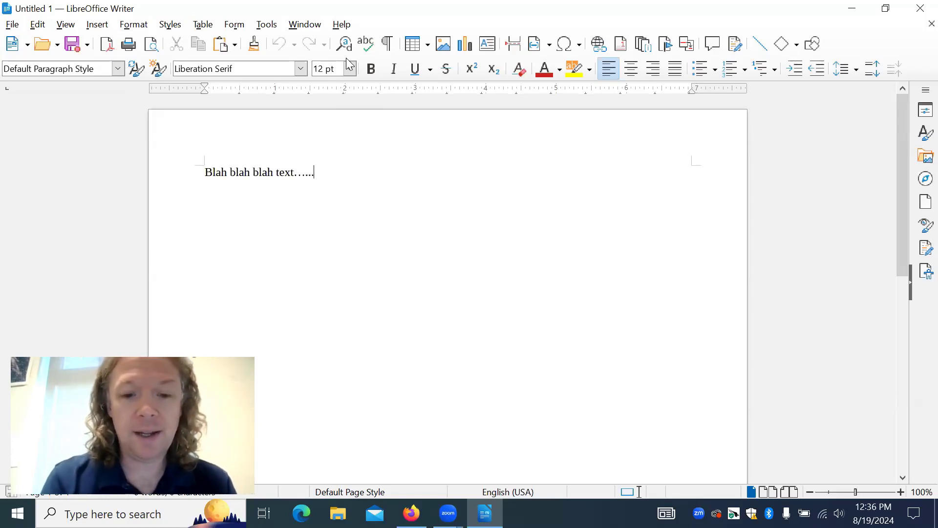
{"action": "key", "text": "Return"}
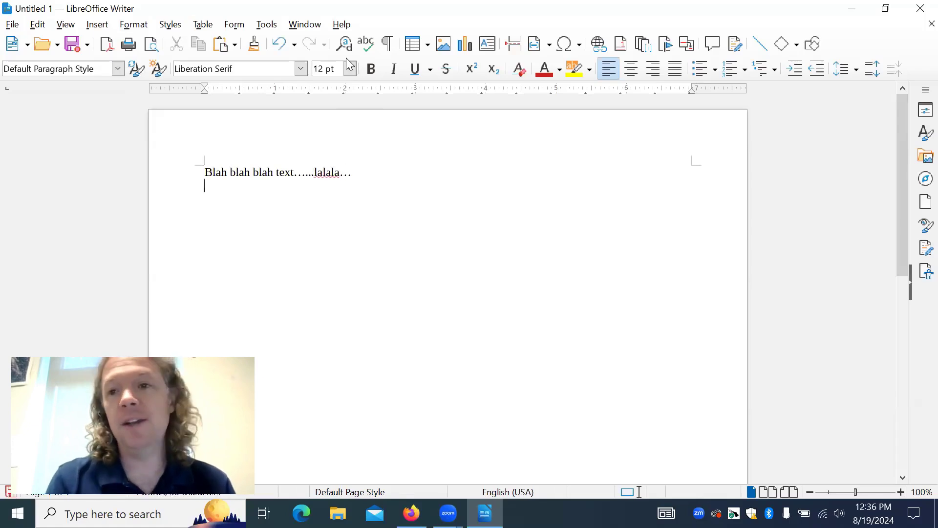
- Search the special characters for "alpha" and close the dialog without inserting one
{"action": "left_click", "coordinate": [96, 25]}
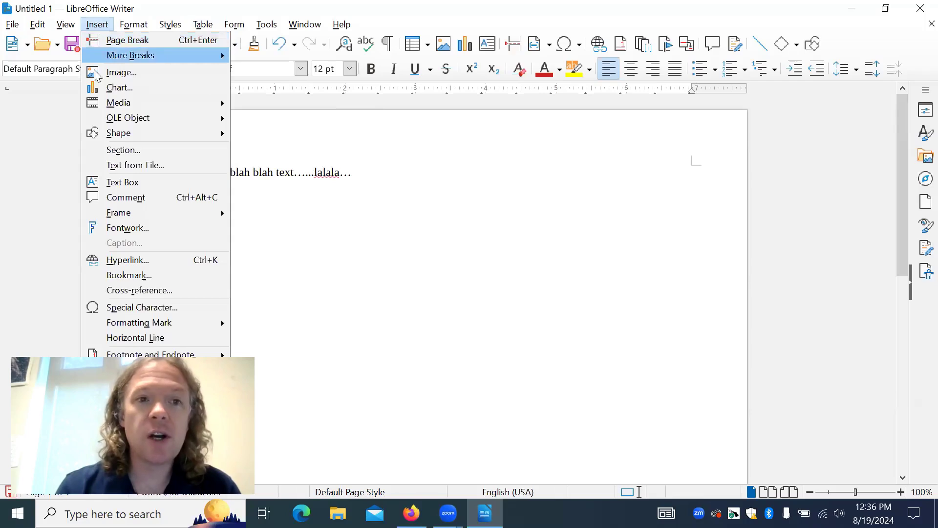
{"action": "left_click", "coordinate": [135, 308]}
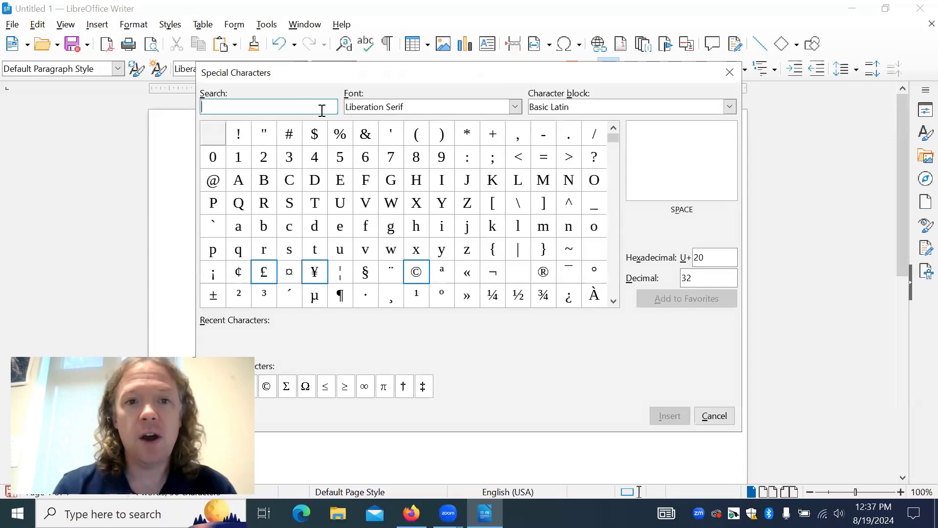
{"action": "type", "text": "alpha"}
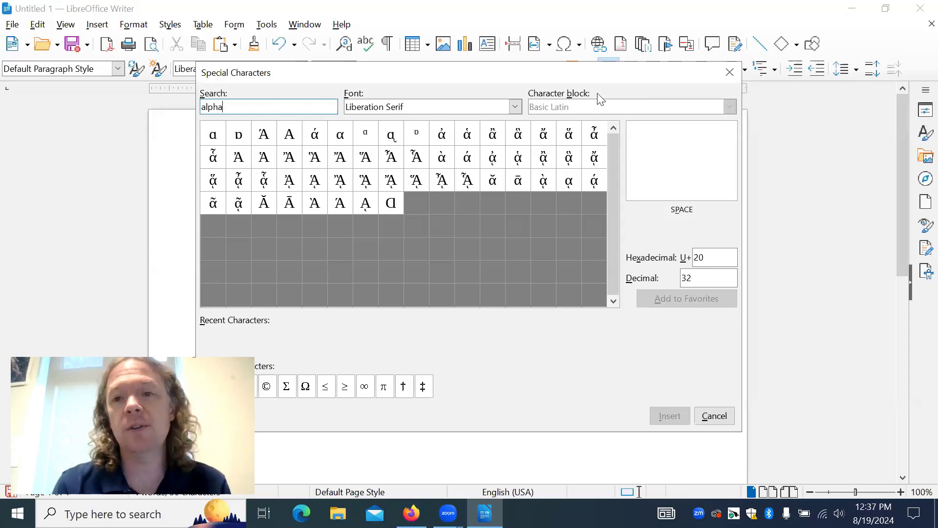
{"action": "left_click", "coordinate": [729, 73]}
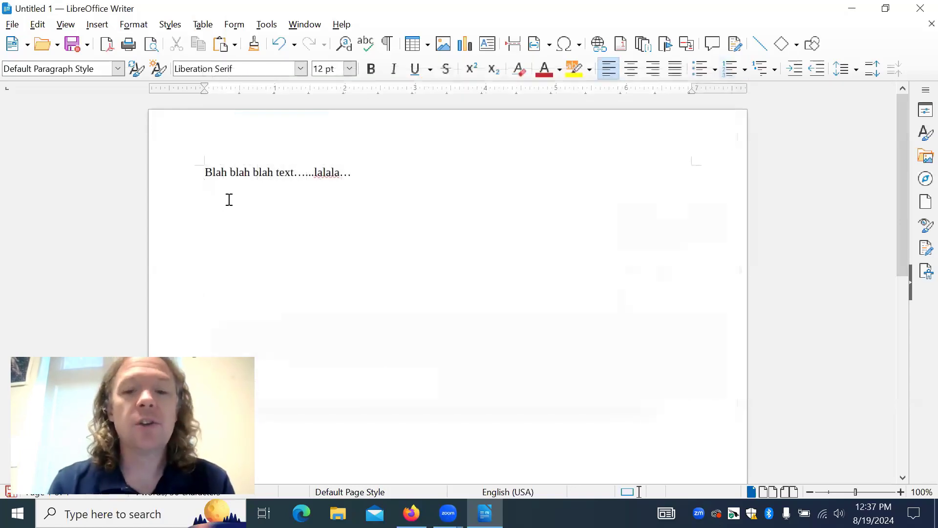
- Insert a formula object on the empty line below the text
{"action": "left_click", "coordinate": [97, 25]}
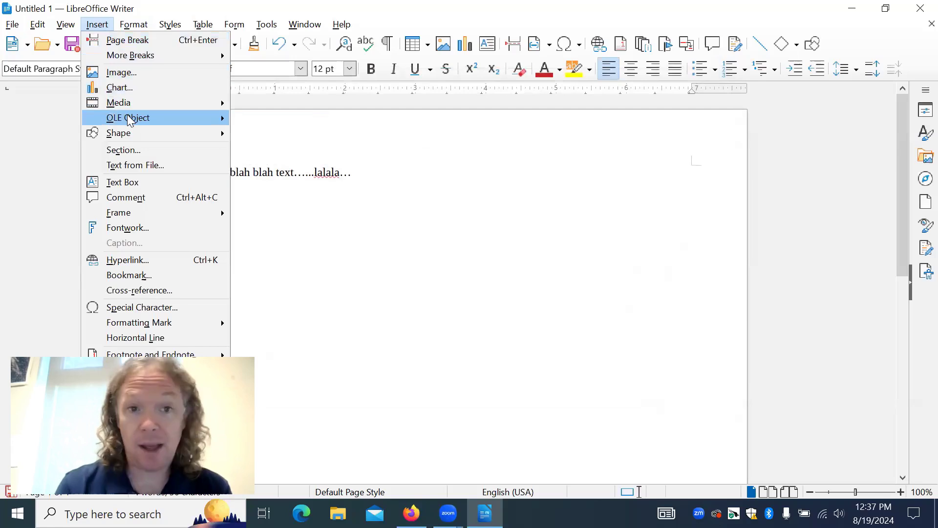
{"action": "mouse_move", "coordinate": [130, 120]}
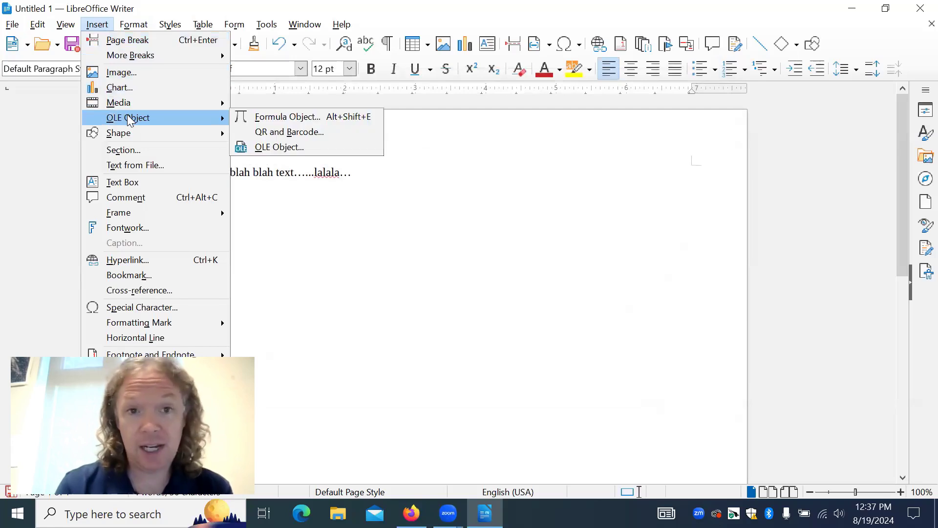
{"action": "left_click", "coordinate": [279, 116]}
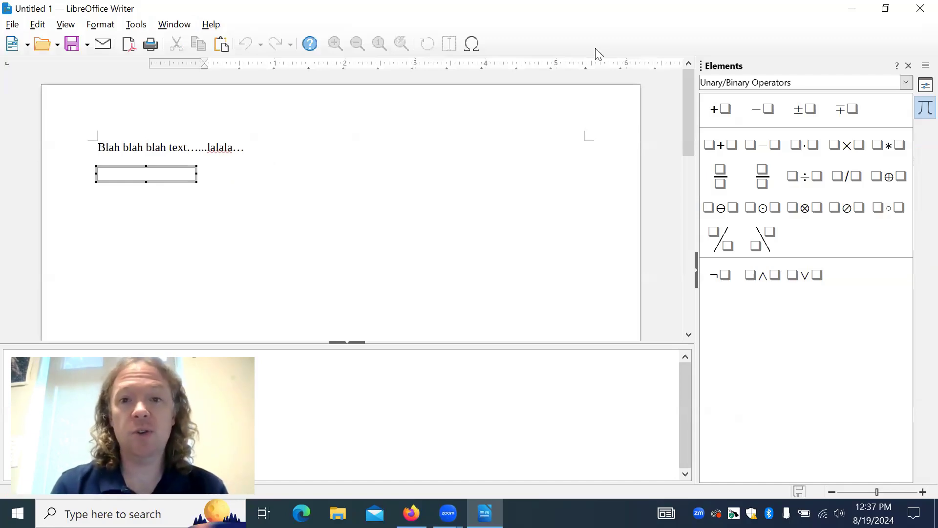
- Insert a fraction from the Unary/Binary Operators elements with numerator x and denominator y
{"action": "left_click", "coordinate": [906, 83]}
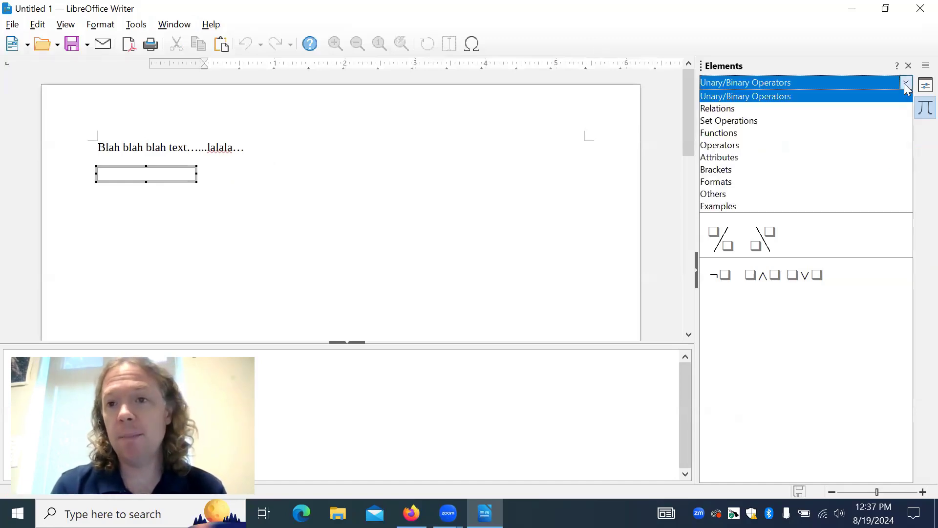
{"action": "left_click", "coordinate": [793, 94]}
{"action": "left_click", "coordinate": [722, 181]}
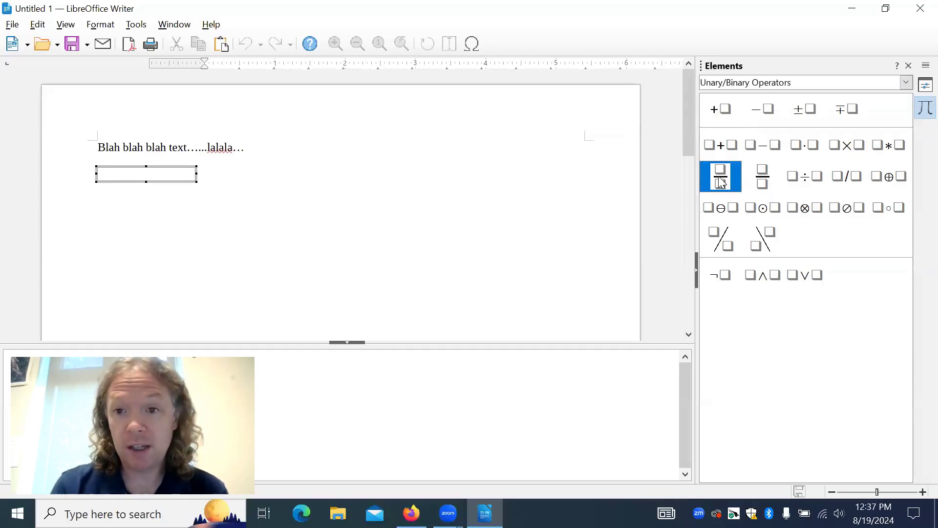
{"action": "type", "text": "x"}
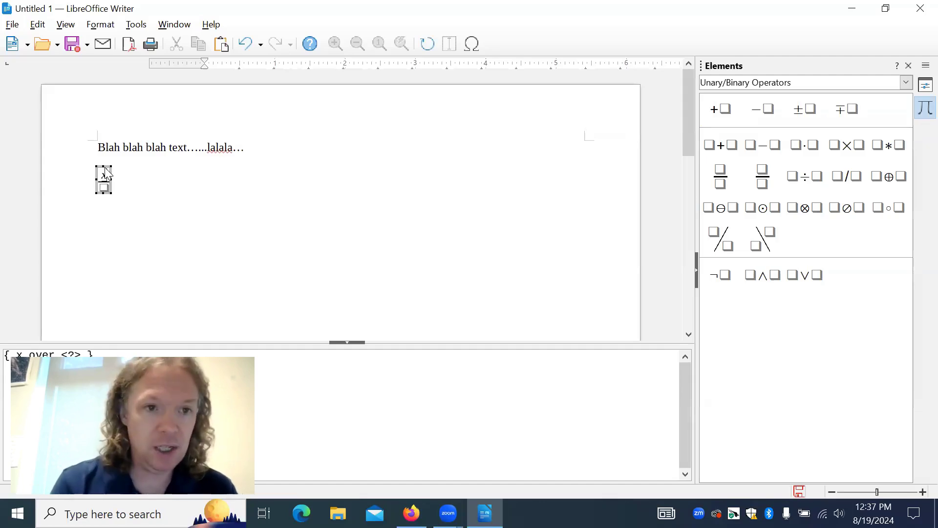
{"action": "type", "text": "y"}
{"action": "key", "text": "BackSpace"}
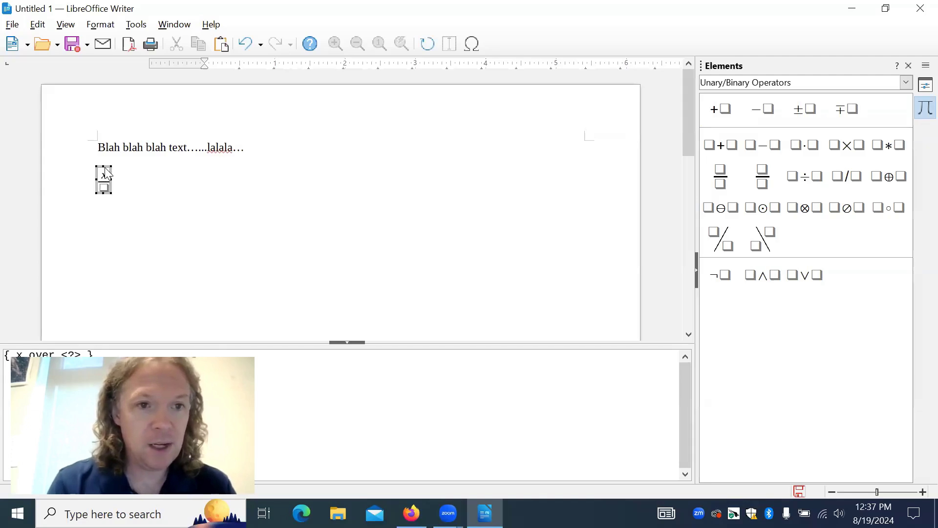
{"action": "type", "text": "y"}
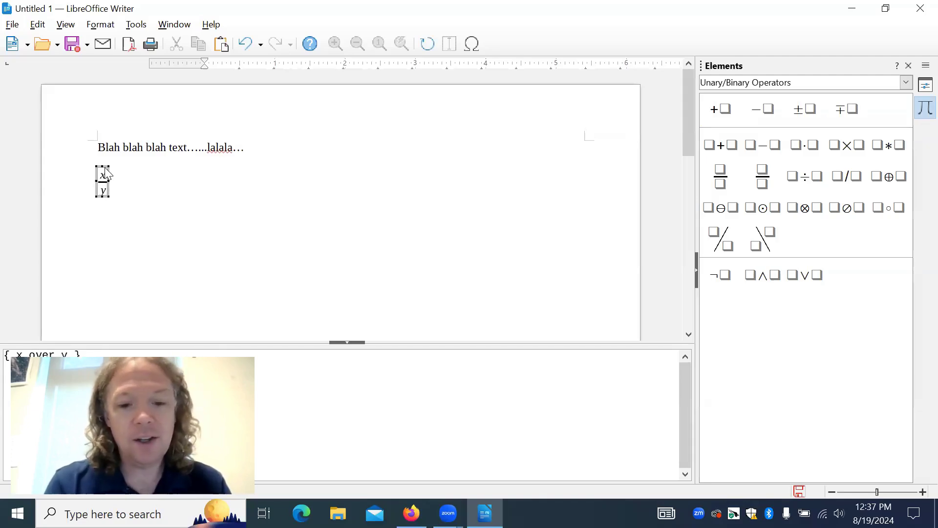
- Append g with superscript 2 and b with subscript 2 after the x/y fraction
{"action": "type", "text": "g^2"}
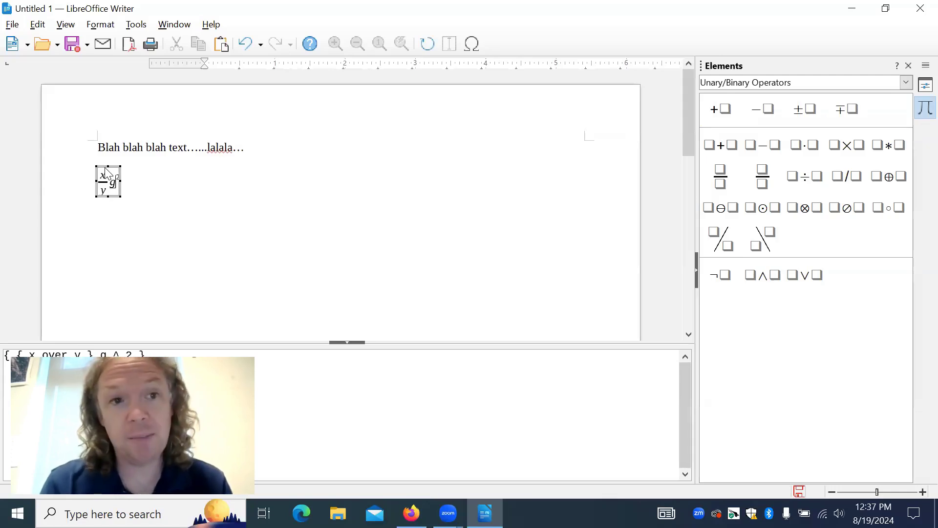
{"action": "type", "text": "b "}
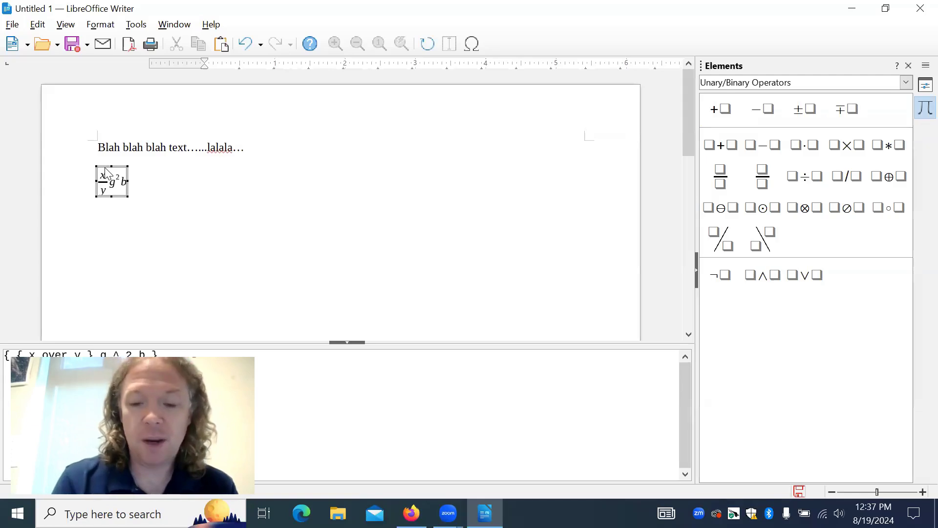
{"action": "type", "text": "2"}
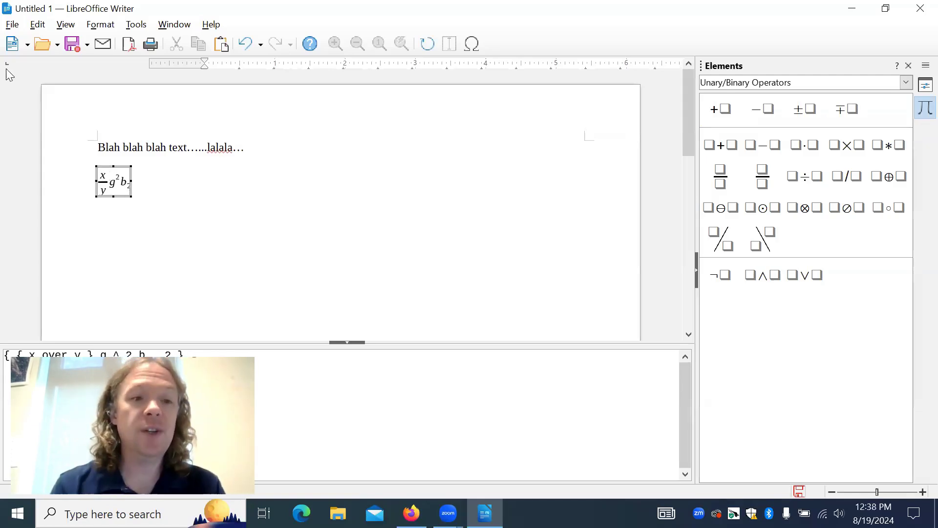
- Add the fraction {5 over 6} at the end of the formula's markup code, inside the closing brace
{"action": "left_click_drag", "start_coordinate": [89, 354], "coordinate": [28, 354]}
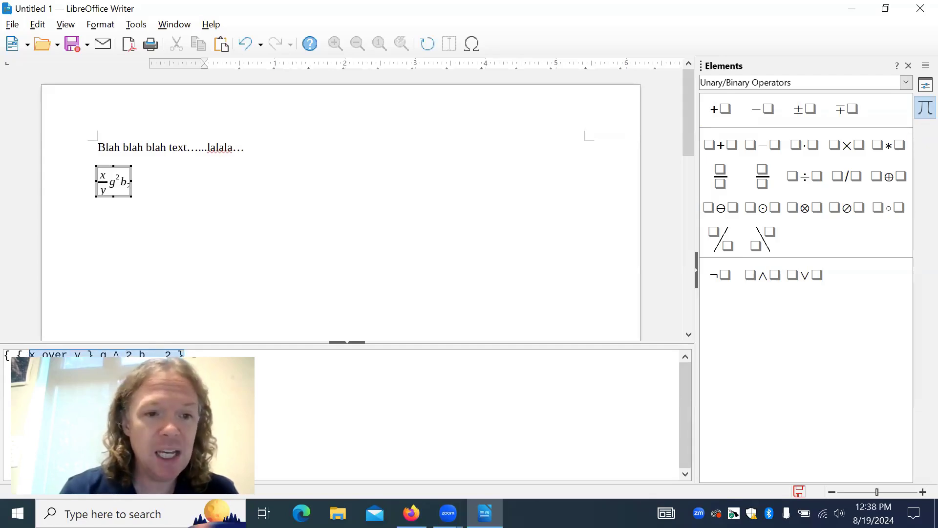
{"action": "left_click", "coordinate": [200, 354]}
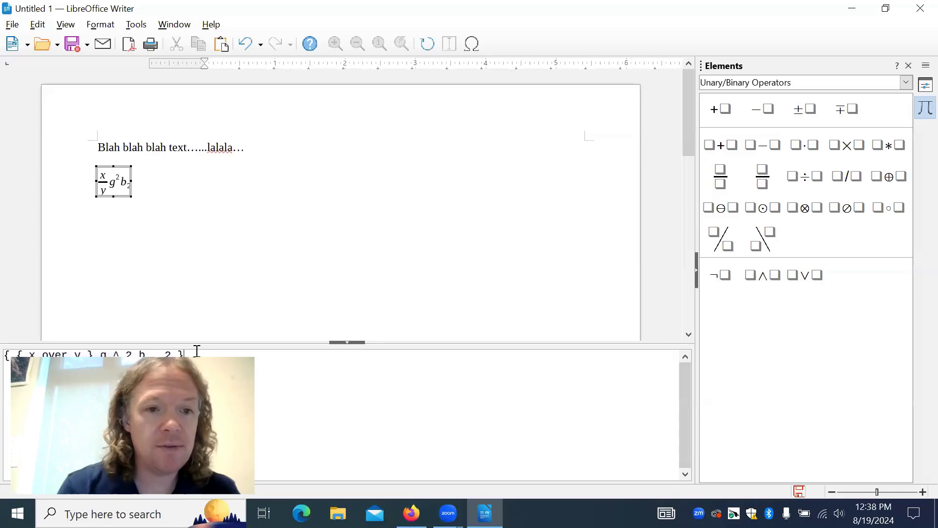
{"action": "type", "text": "{}"}
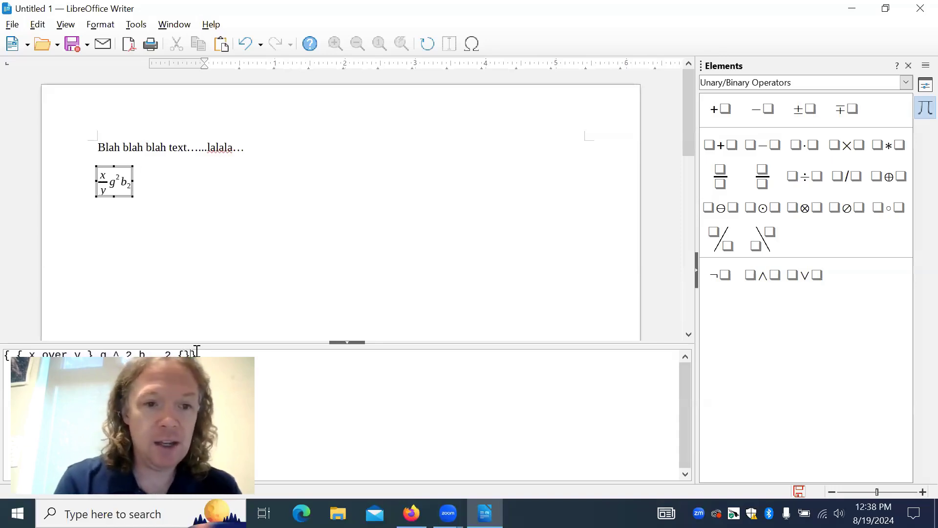
{"action": "type", "text": "5 over 6"}
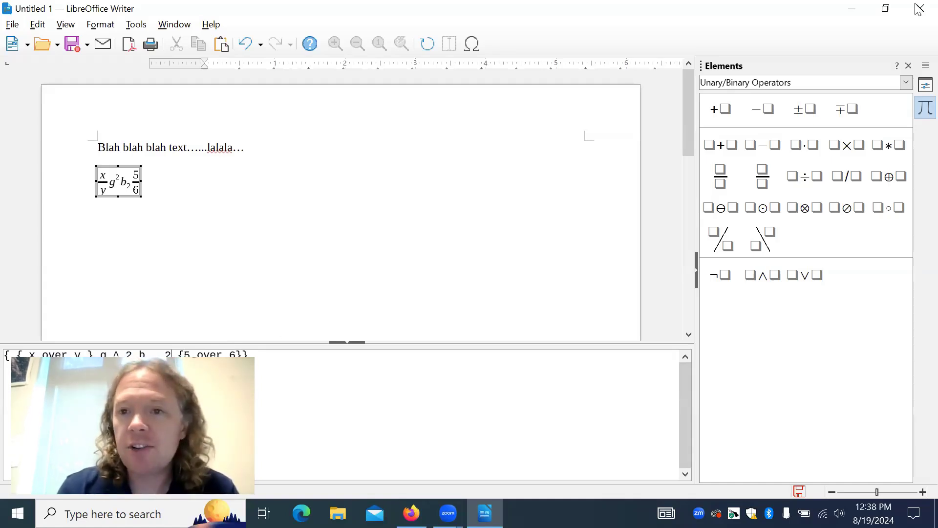
{"action": "key", "text": "Right"}
{"action": "key", "text": "Right"}
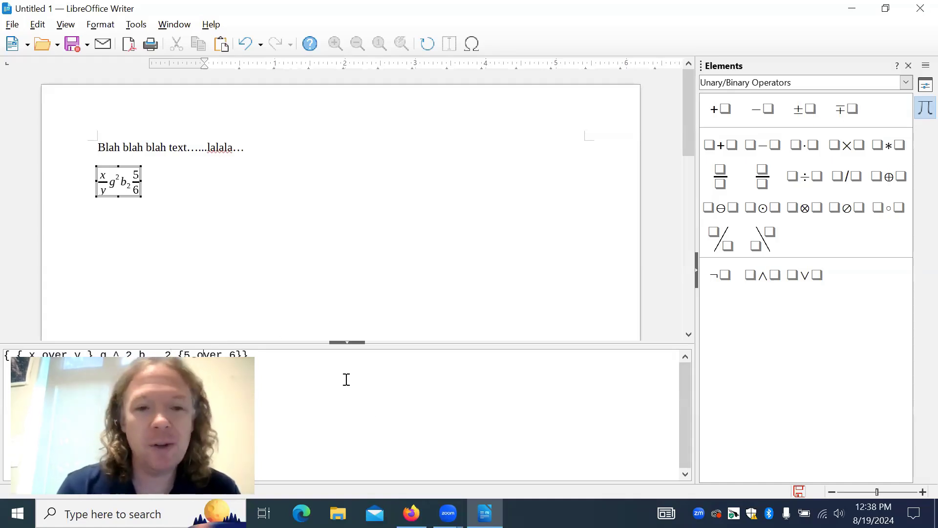
{"action": "key", "text": "Right"}
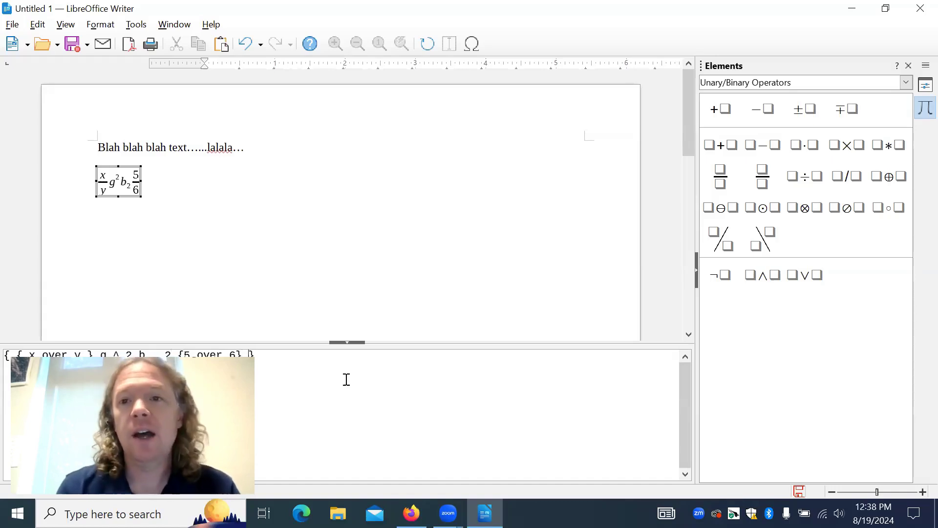
- Insert the sin and arccos functions from the Functions elements into the formula
{"action": "left_click", "coordinate": [905, 84]}
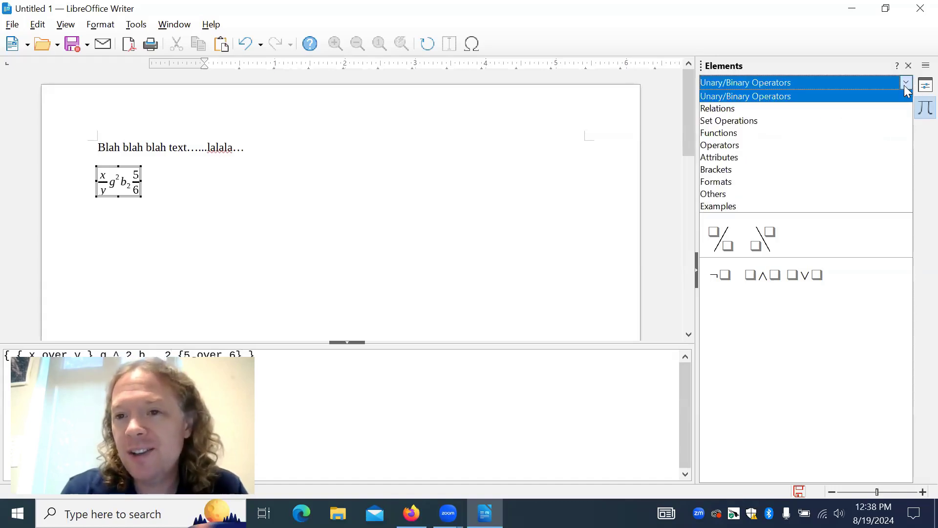
{"action": "left_click", "coordinate": [753, 131]}
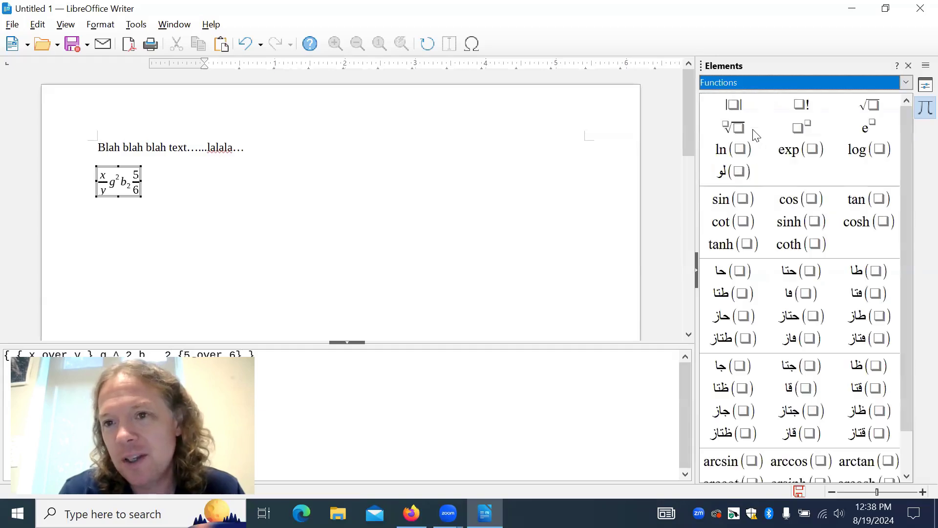
{"action": "left_click", "coordinate": [741, 202]}
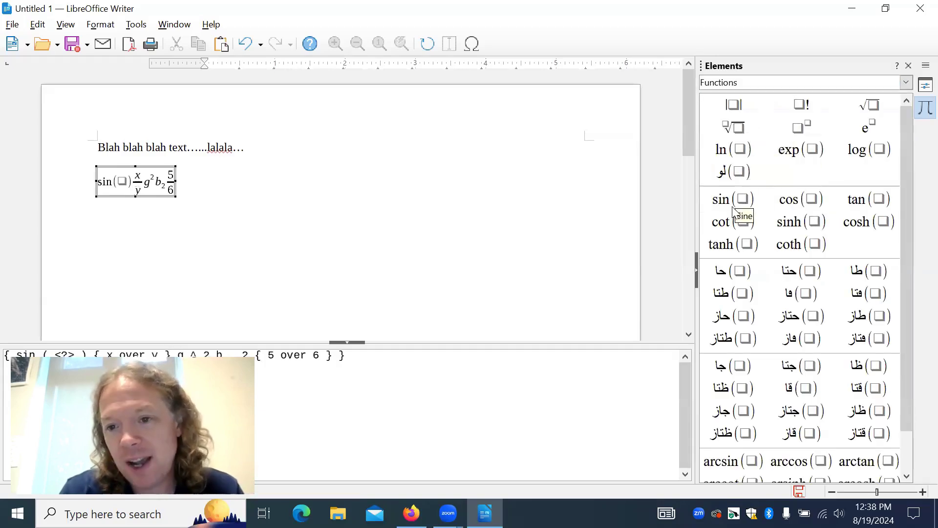
{"action": "scroll", "coordinate": [787, 312], "scroll_direction": "down", "scroll_amount": 1}
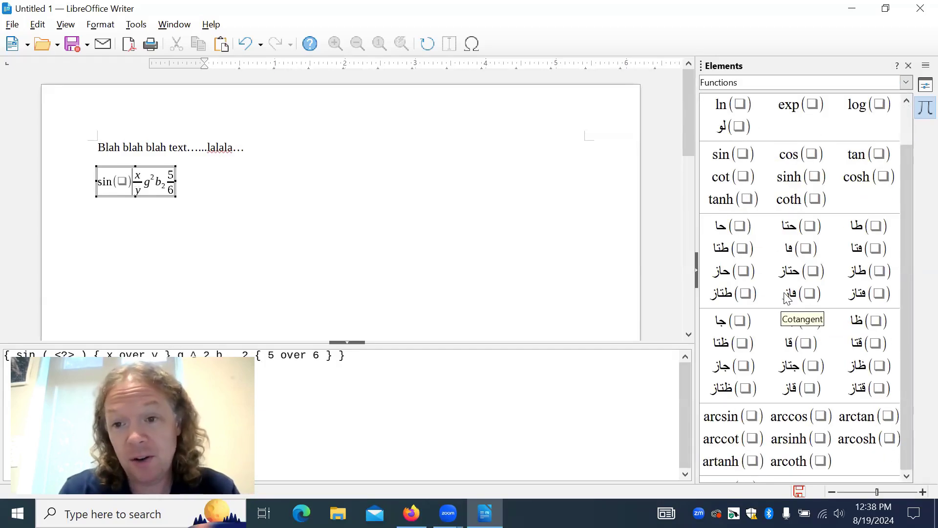
{"action": "left_click", "coordinate": [799, 416]}
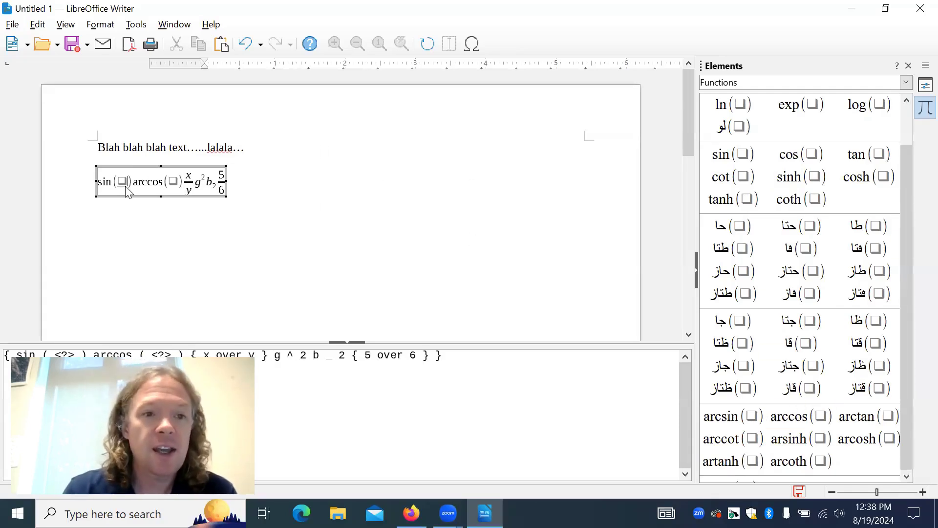
- Try entering \theta as the argument of the sine function, and delete the entered text
{"action": "key", "text": "BackSpace"}
{"action": "type", "text": "heta ~ }"}
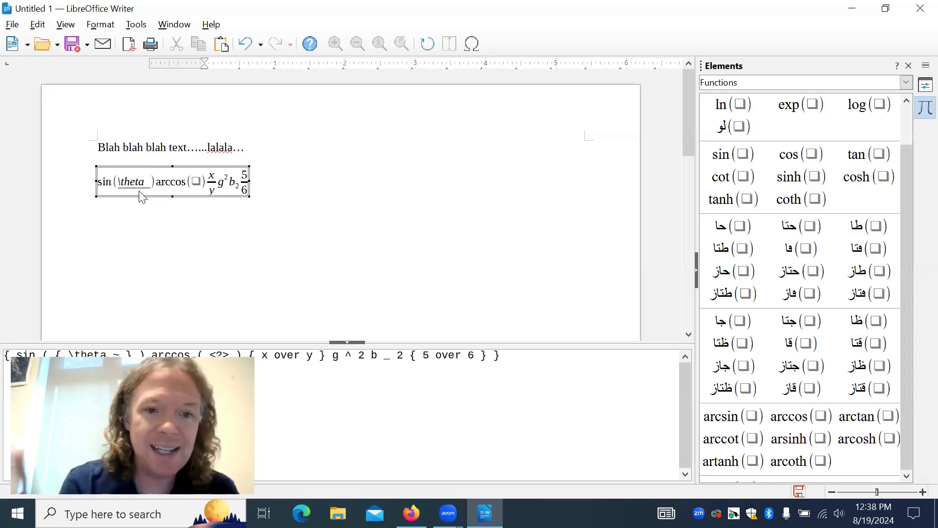
{"action": "key", "text": "BackSpace"}
{"action": "key", "text": "BackSpace"}
{"action": "key", "text": "BackSpace"}
{"action": "key", "text": "BackSpace"}
{"action": "key", "text": "BackSpace"}
{"action": "key", "text": "BackSpace"}
{"action": "key", "text": "BackSpace"}
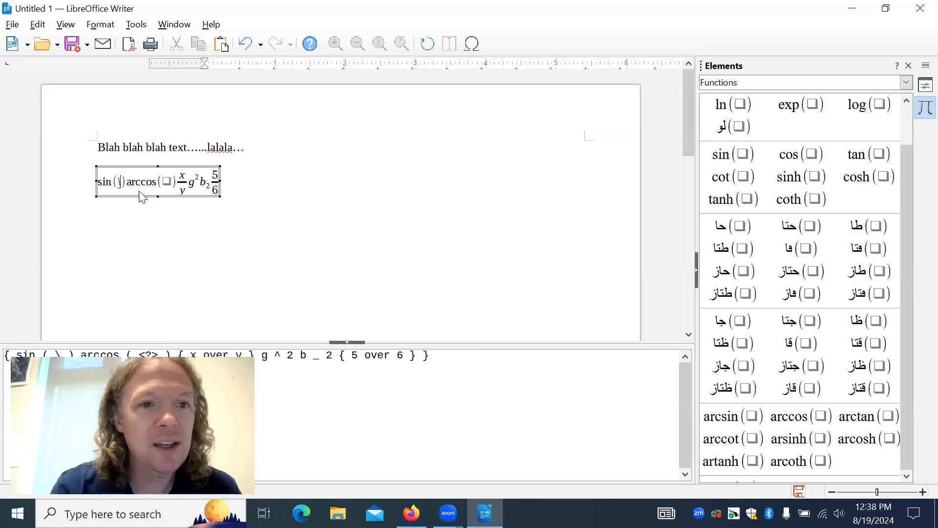
{"action": "left_click", "coordinate": [907, 83]}
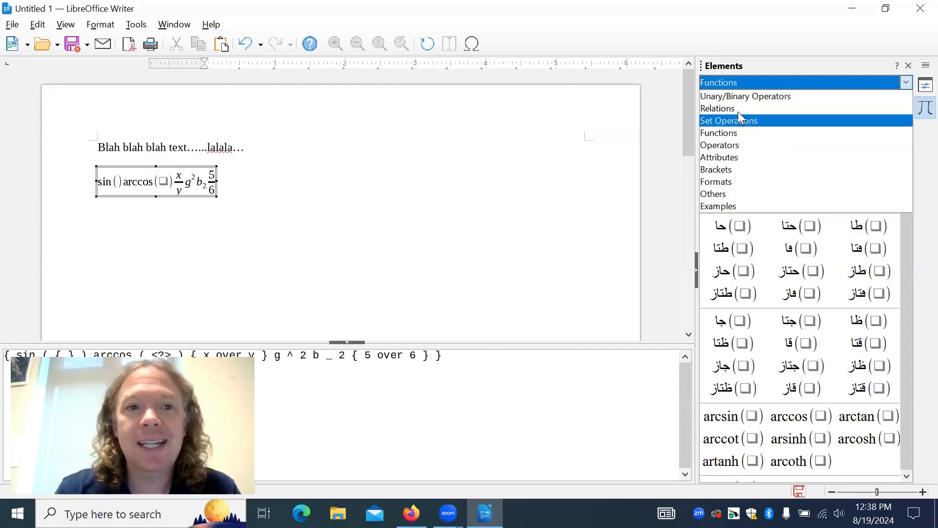
{"action": "left_click", "coordinate": [93, 26]}
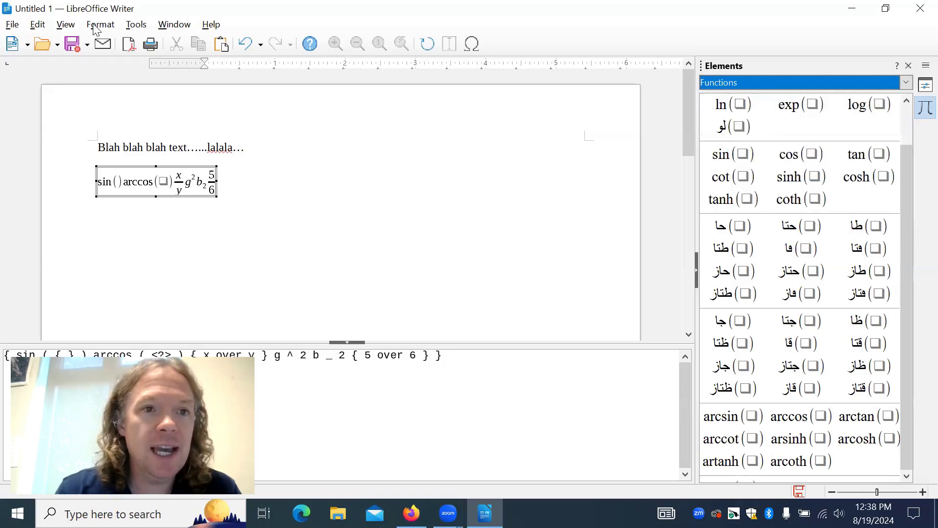
{"action": "left_click", "coordinate": [92, 25]}
{"action": "left_click", "coordinate": [70, 29]}
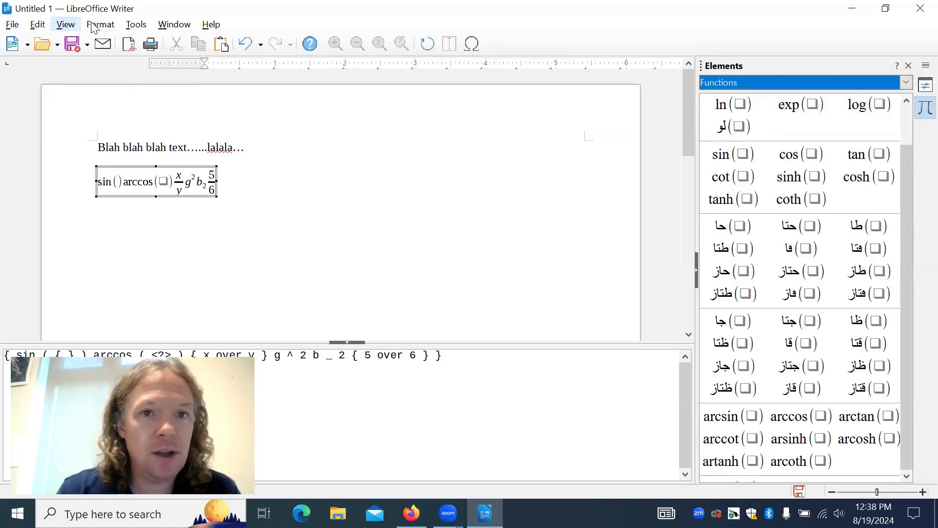
- Insert the capital Phi symbol from the Greek symbol set as the argument of the sine function
{"action": "left_click", "coordinate": [472, 44]}
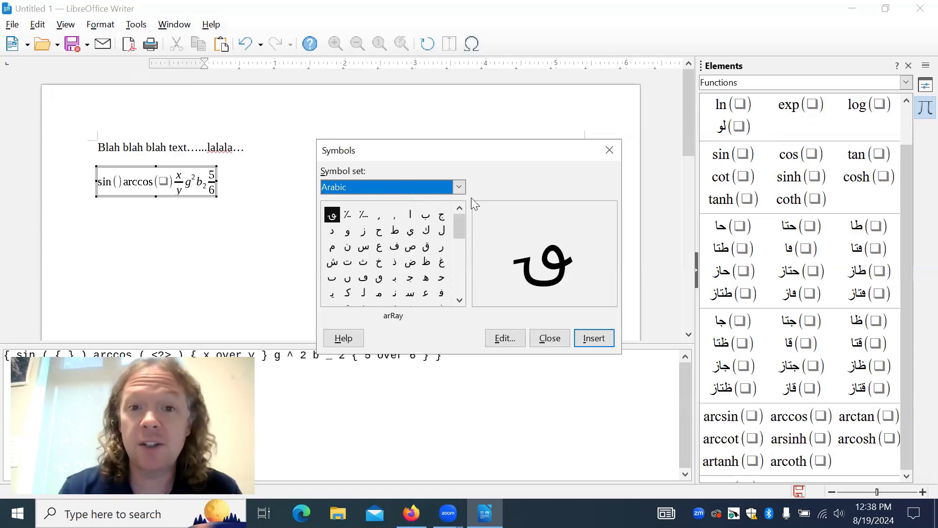
{"action": "left_click_drag", "start_coordinate": [461, 151], "coordinate": [460, 180]}
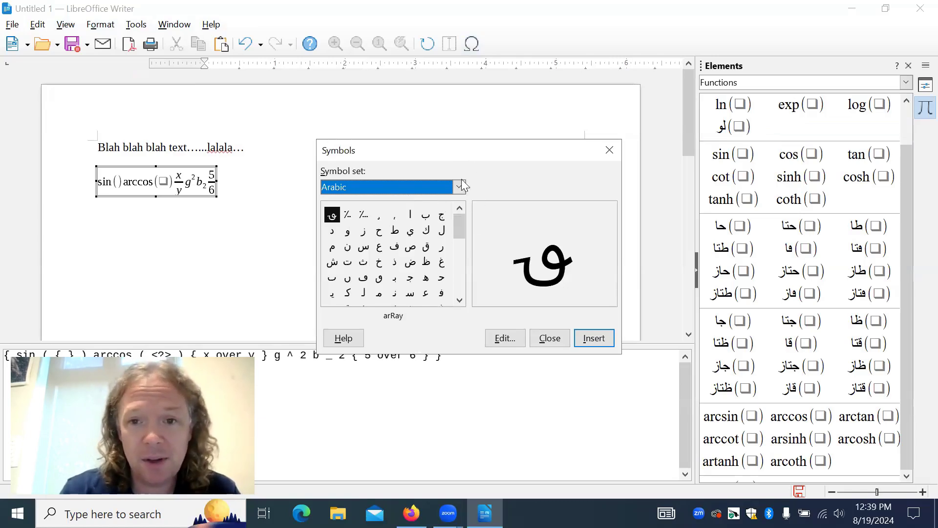
{"action": "left_click", "coordinate": [457, 216]}
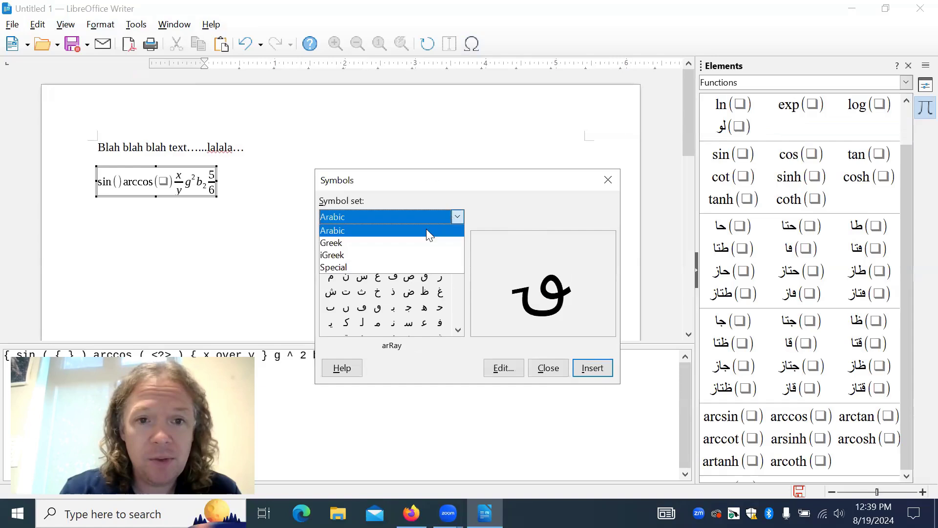
{"action": "left_click", "coordinate": [365, 240]}
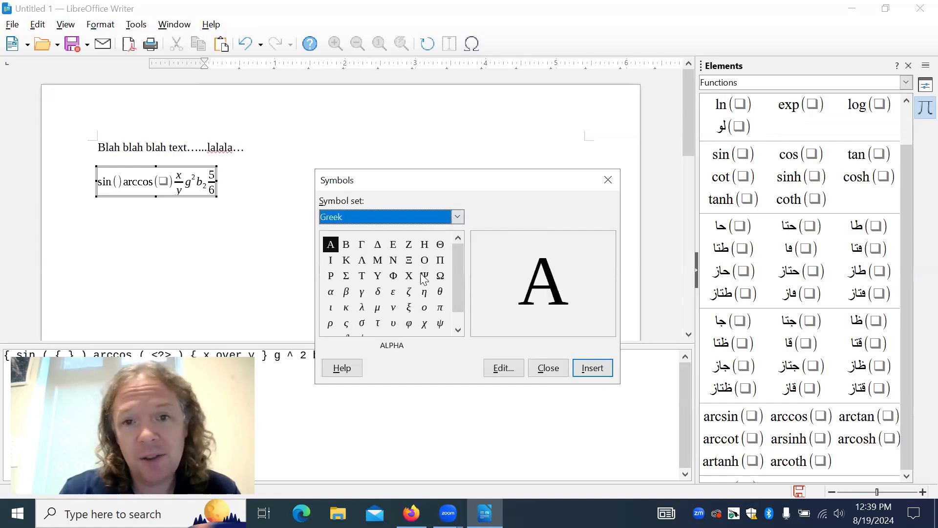
{"action": "left_click", "coordinate": [393, 276]}
{"action": "left_click", "coordinate": [590, 367]}
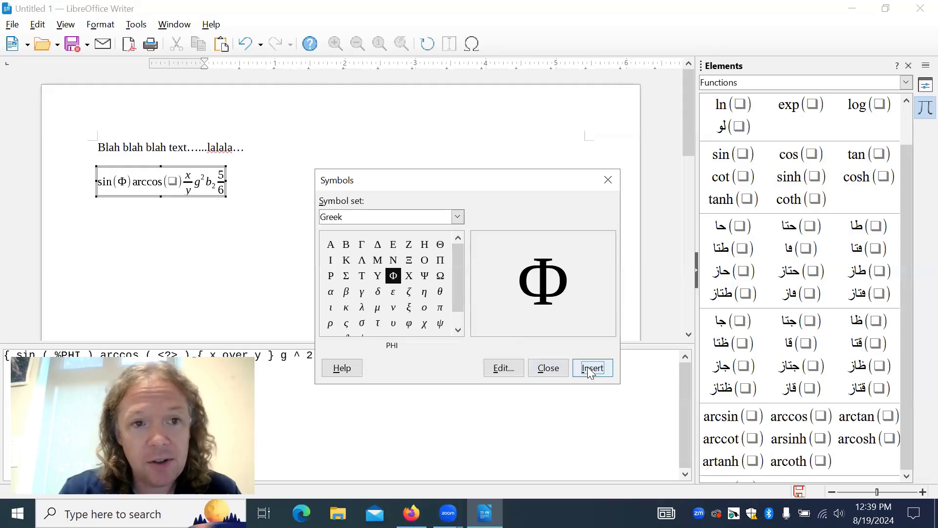
{"action": "left_click", "coordinate": [610, 180]}
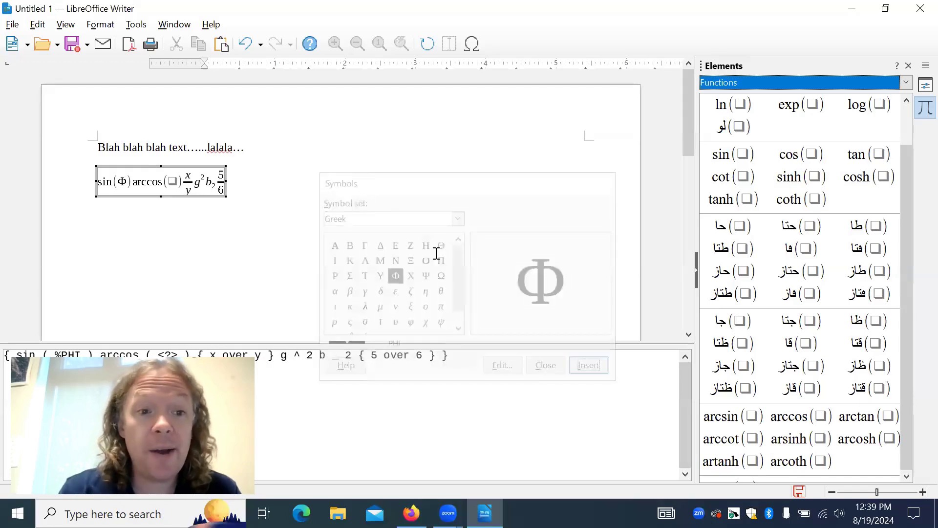
- Replace the placeholder in the arccos parentheses with %phi in the formula's markup code
{"action": "left_click_drag", "start_coordinate": [56, 353], "coordinate": [83, 353]}
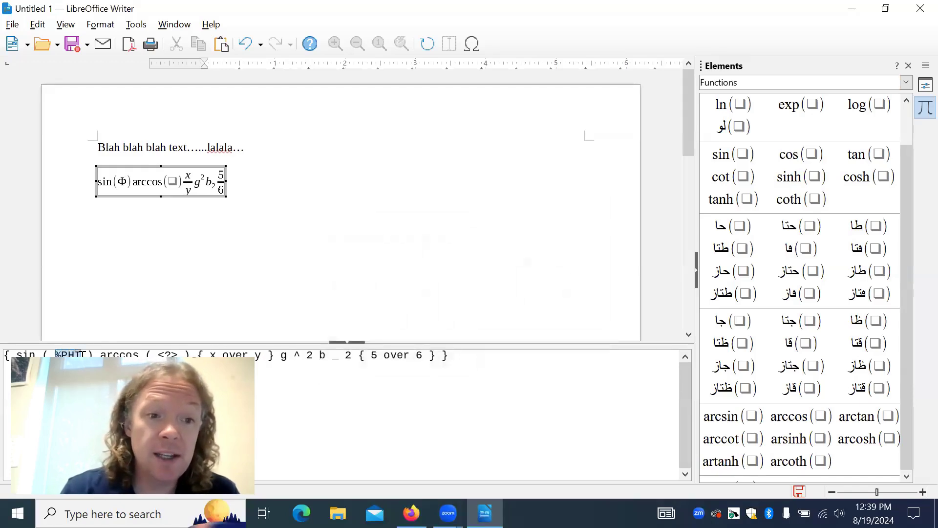
{"action": "left_click", "coordinate": [179, 354]}
{"action": "key", "text": "BackSpace"}
{"action": "key", "text": "BackSpace"}
{"action": "key", "text": "BackSpace"}
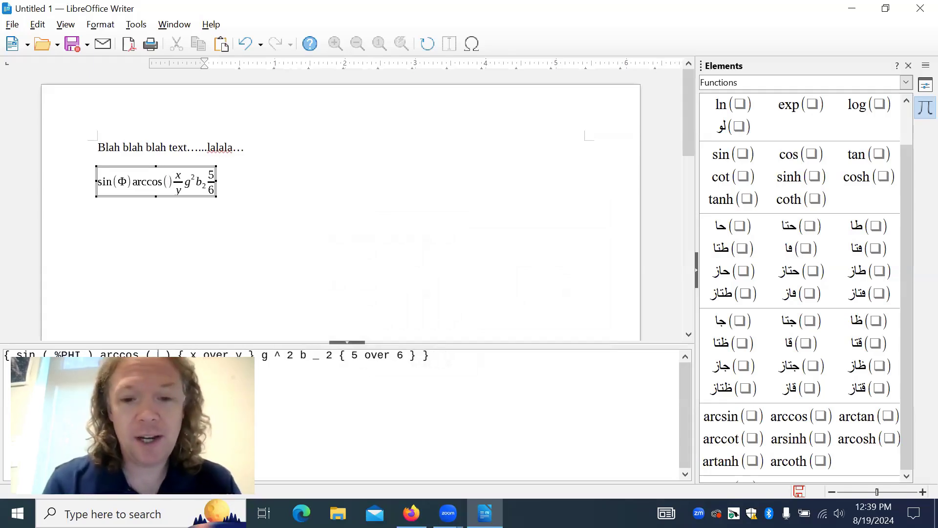
{"action": "type", "text": "%phi"}
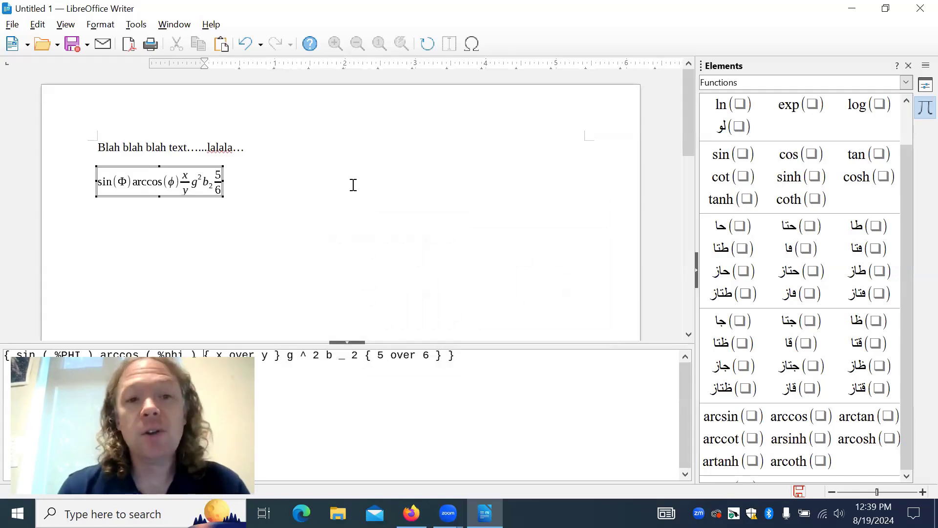
- Leave formula editing and centre the equation's paragraph on the page
{"action": "left_click", "coordinate": [239, 190]}
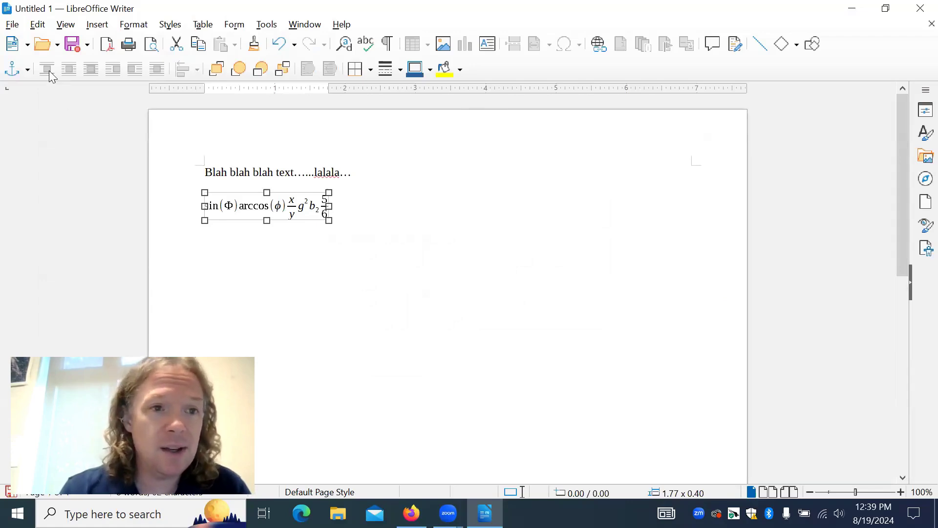
{"action": "left_click", "coordinate": [341, 206]}
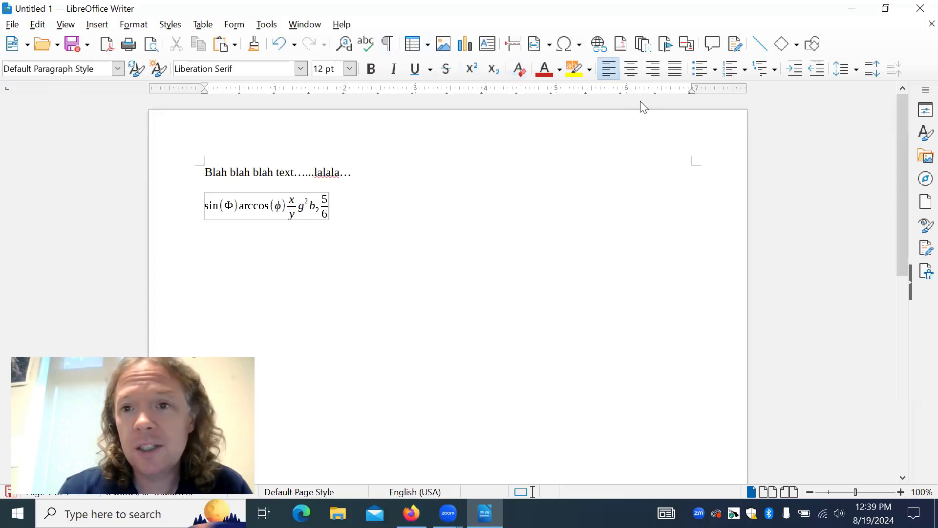
{"action": "left_click", "coordinate": [631, 68]}
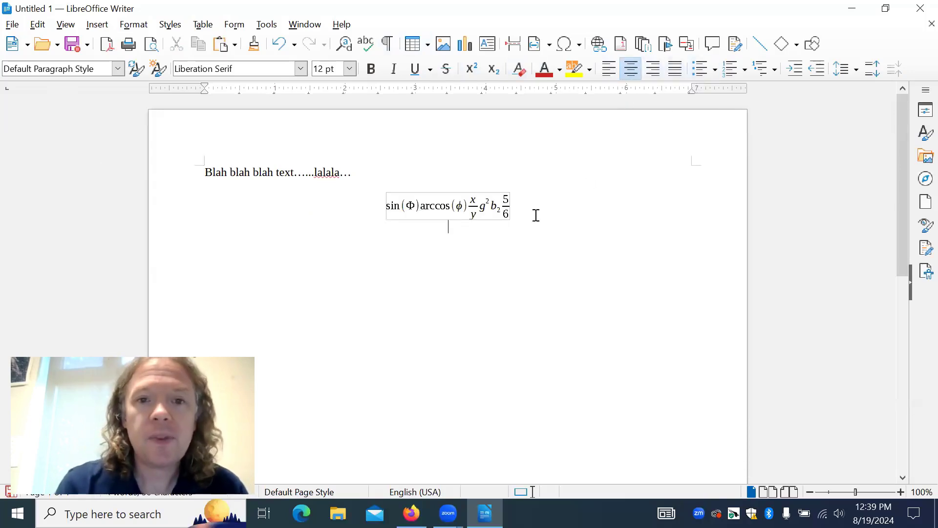
- Set the empty paragraph below the centred equation to left alignment
{"action": "key", "text": "BackSpace"}
{"action": "key", "text": "ctrl+z"}
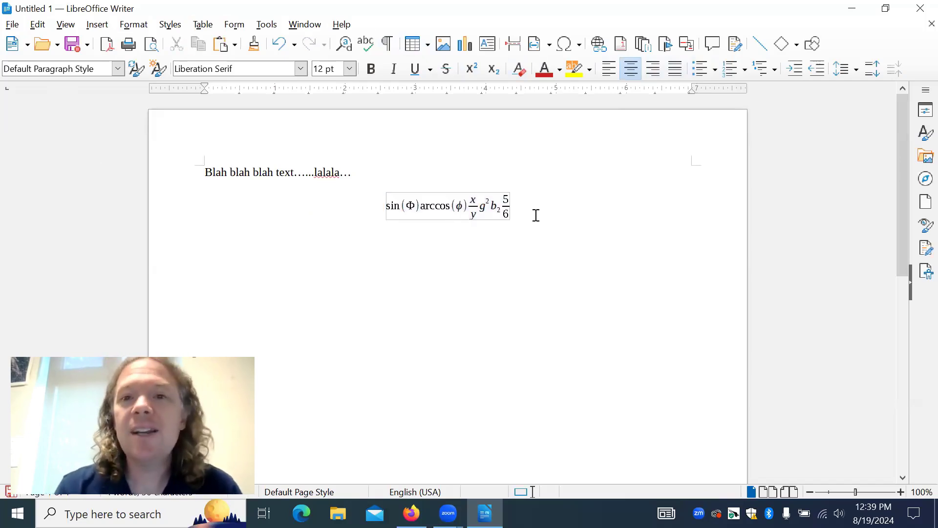
{"action": "left_click", "coordinate": [609, 69]}
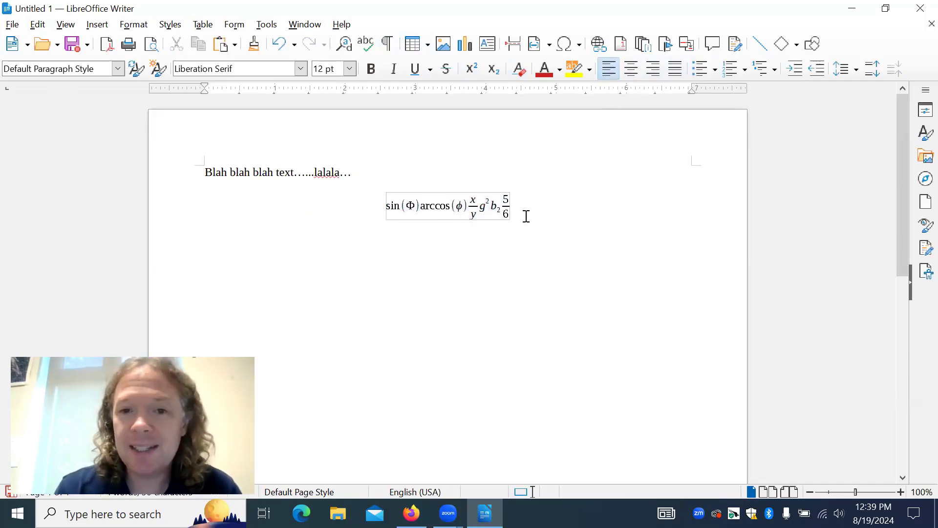